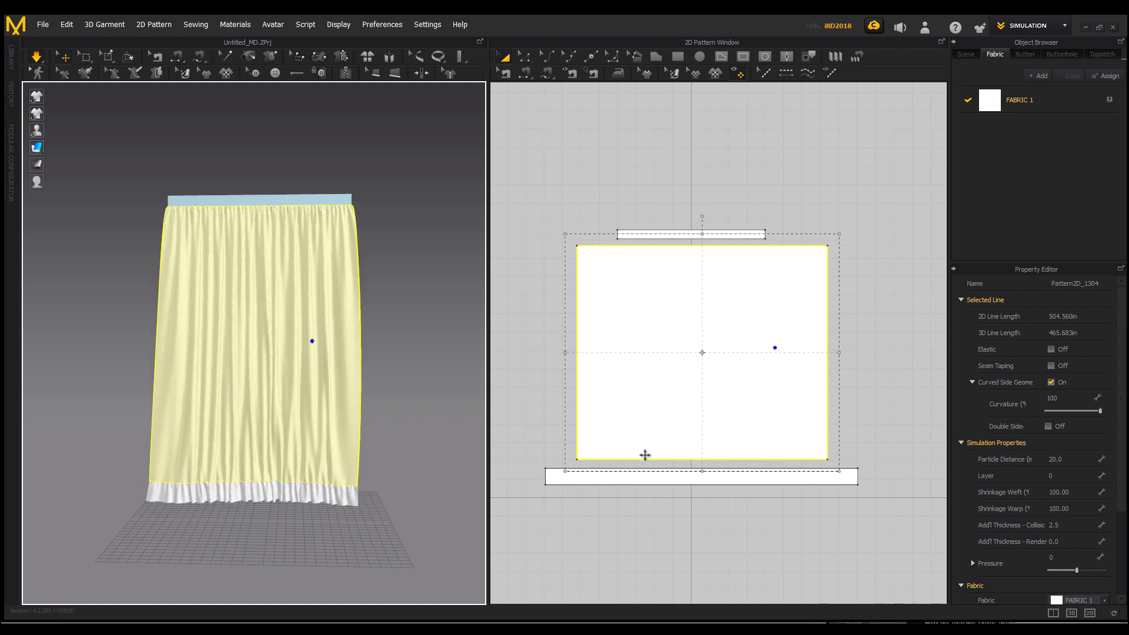
Set the main curtain panel's Shrinkage Warp to 103, let the drape settle, and stop the simulation
click(1075, 509)
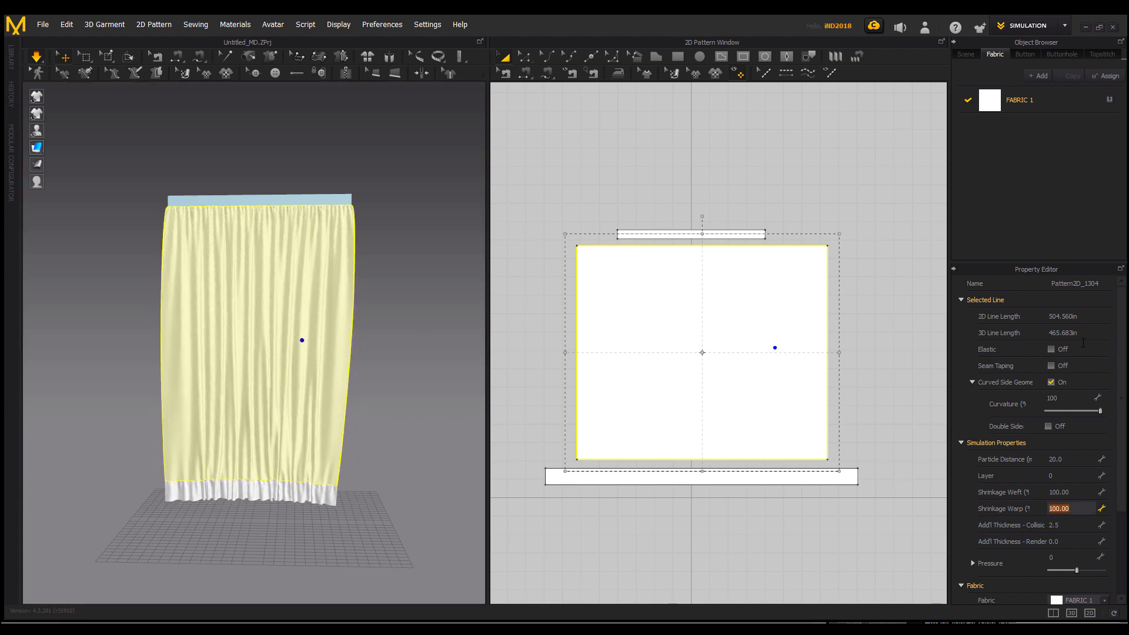
key(Return)
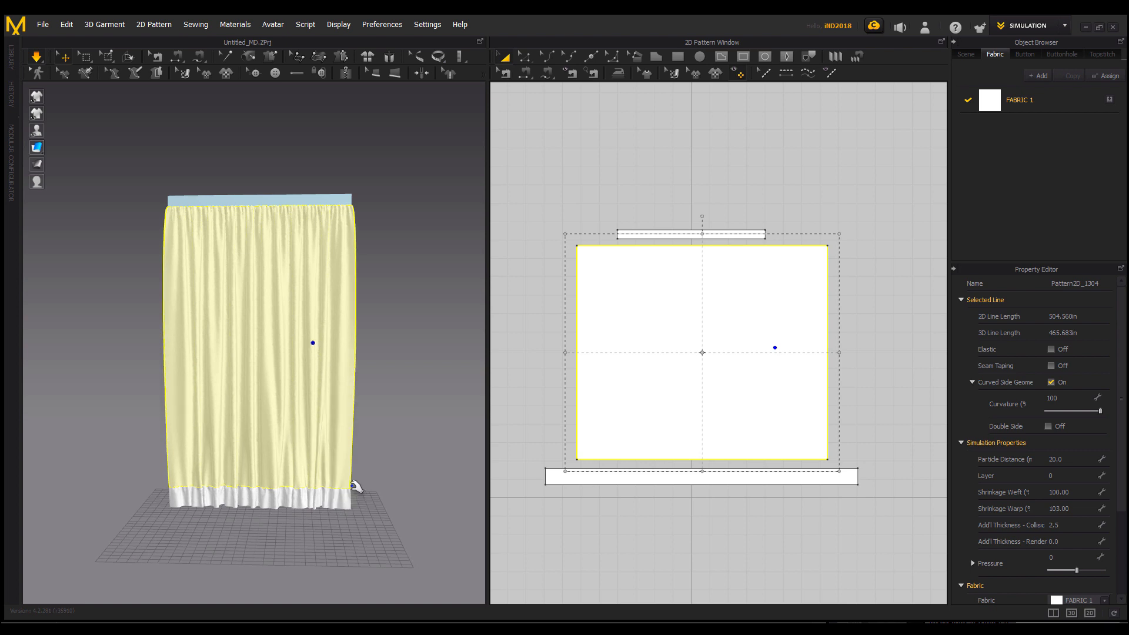
key(space)
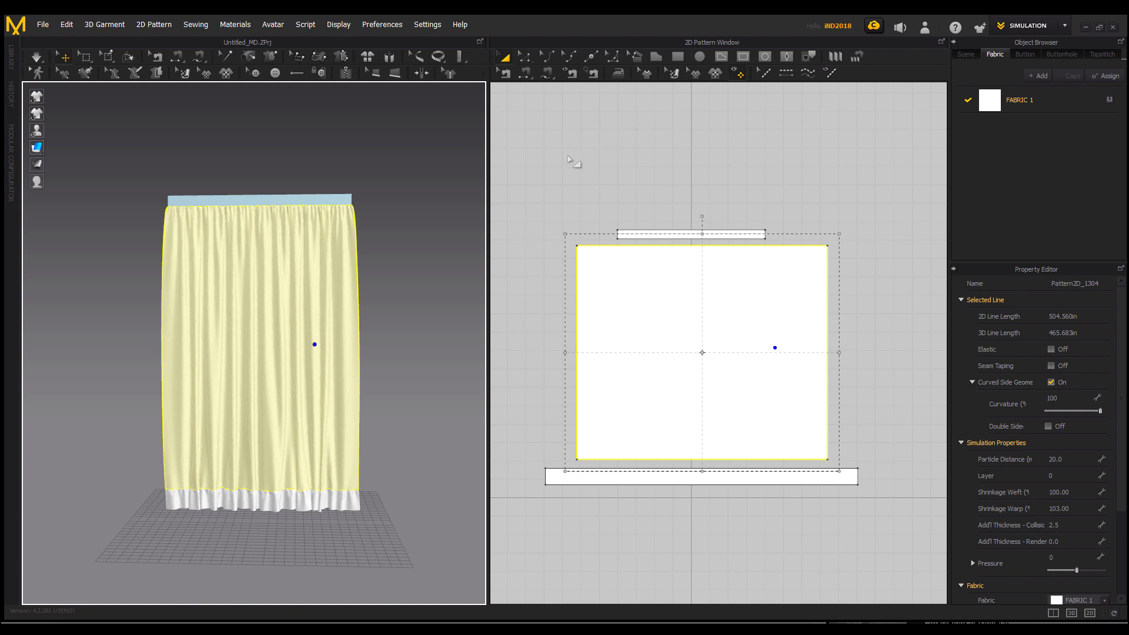
Draw a horizontal internal line about 136 in long between the main panel's side edges at mid-height and turn on Elastic
click(524, 58)
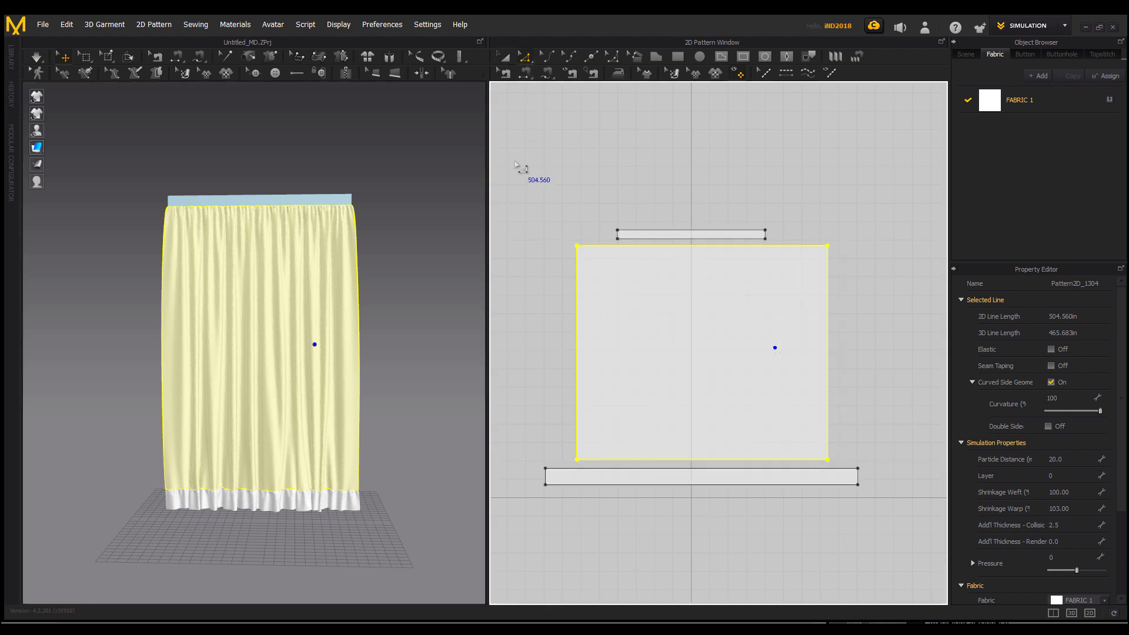
click(577, 298)
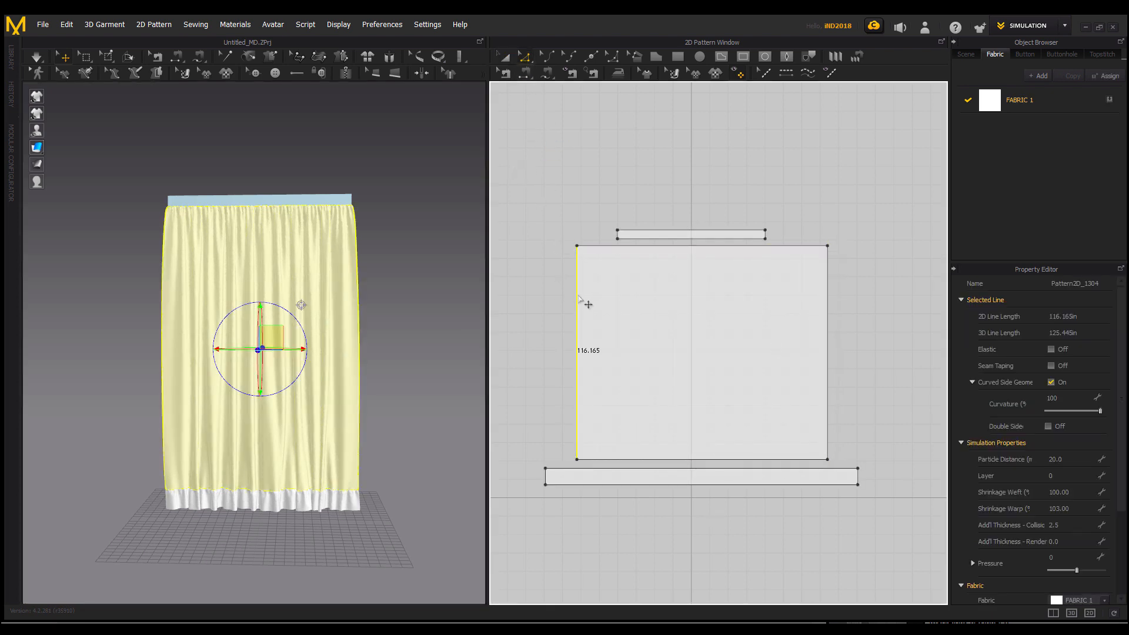
shift+click(827, 305)
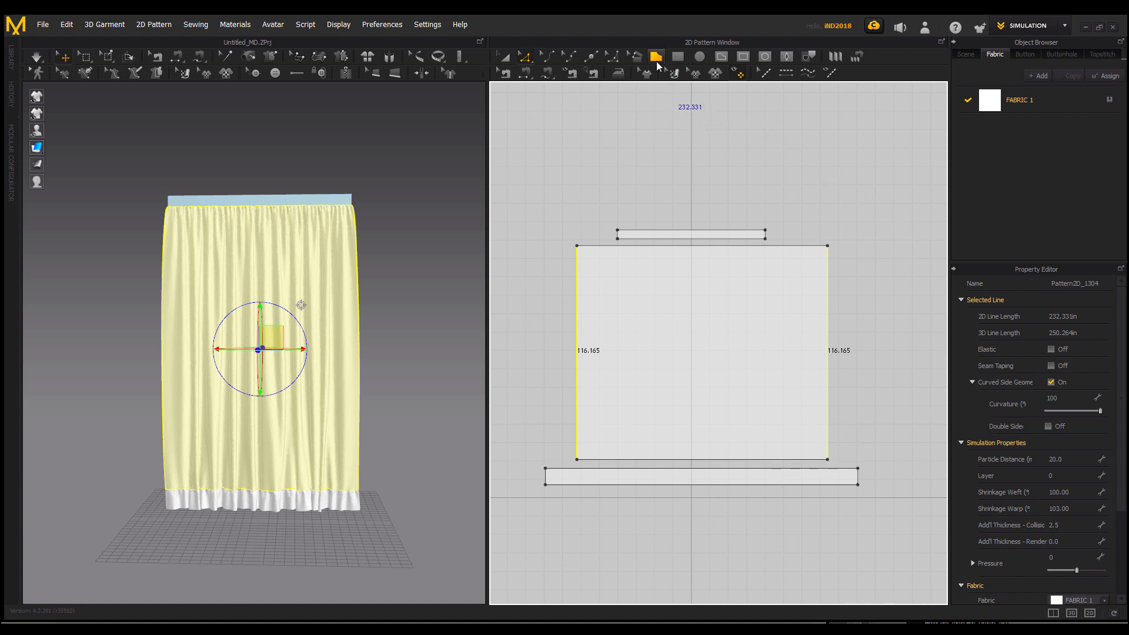
click(720, 57)
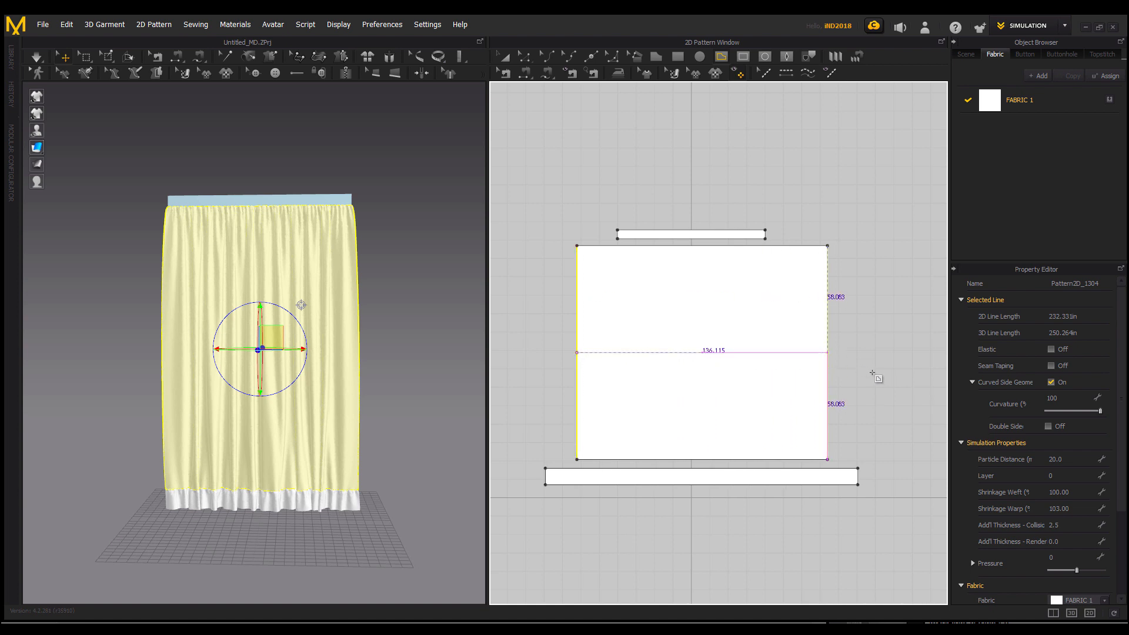
click(846, 360)
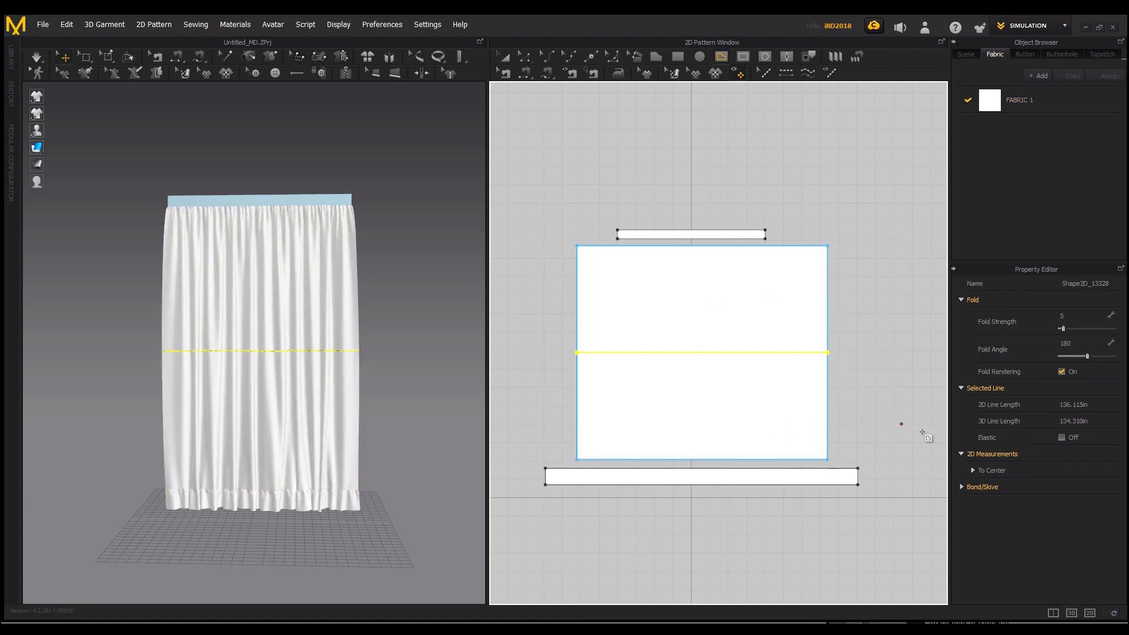
click(1062, 437)
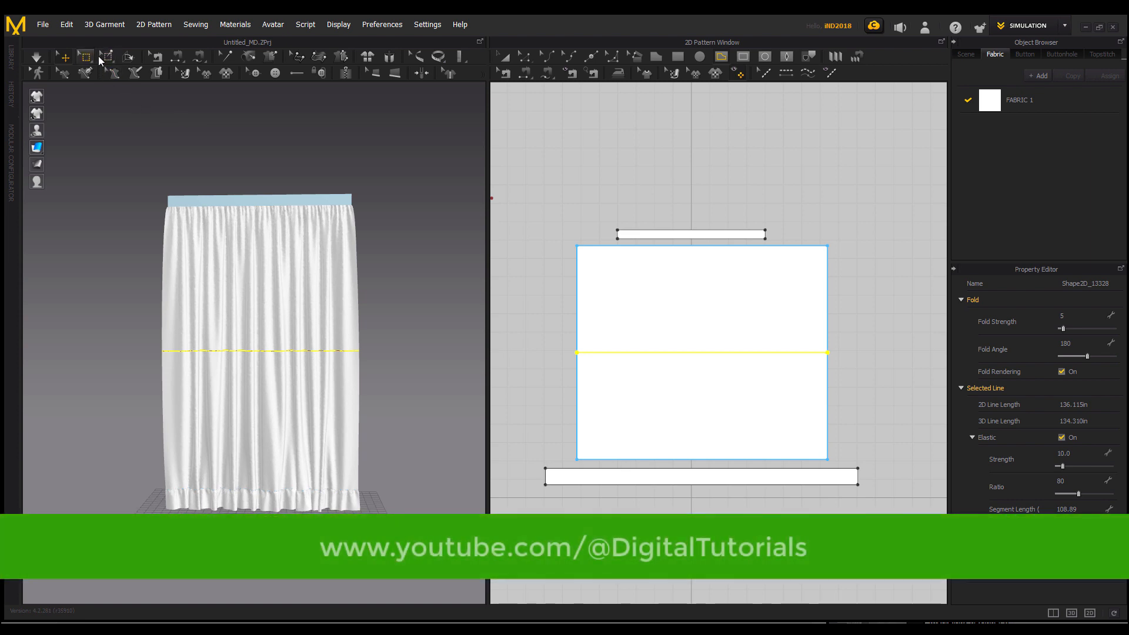
Pin the left end of the internal line, using a small box selection at the main panel's side edge
click(107, 57)
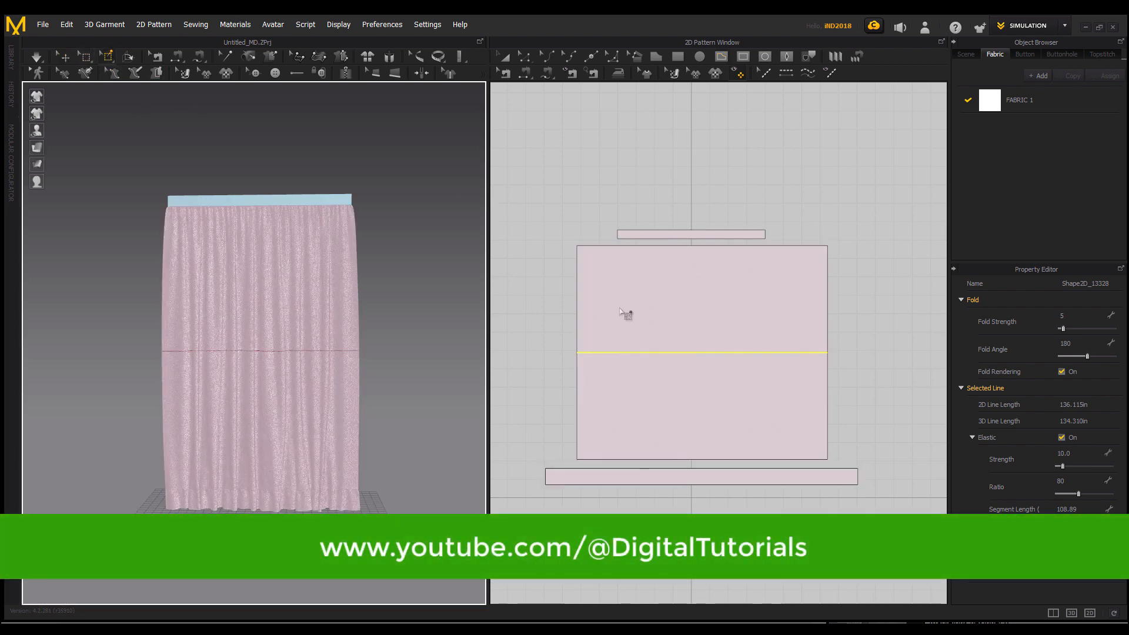
click(571, 351)
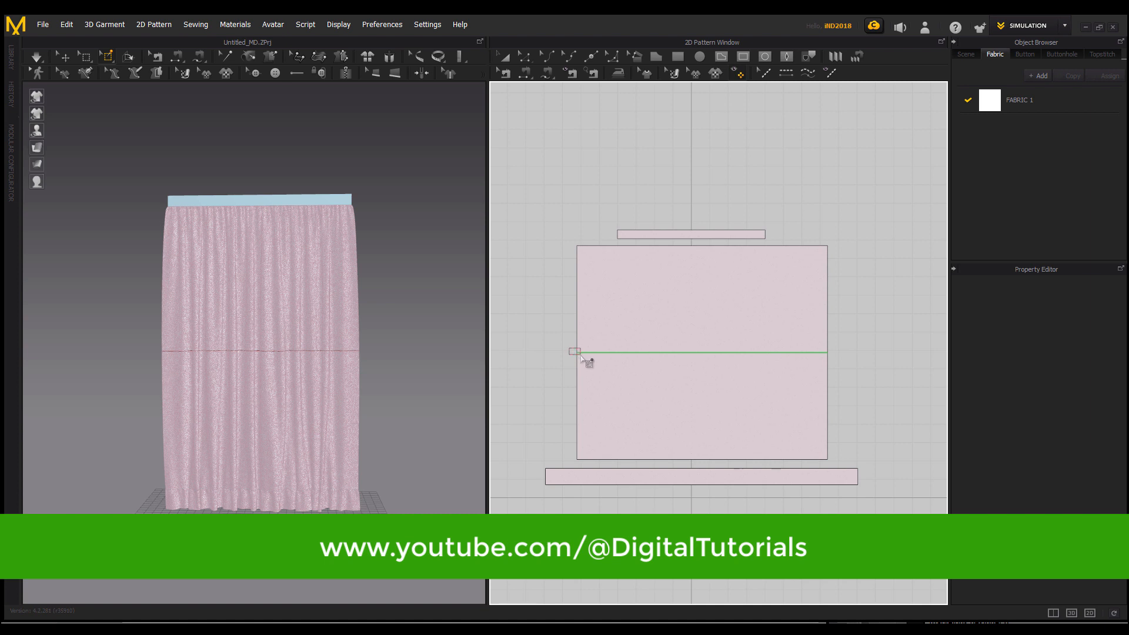
click(575, 352)
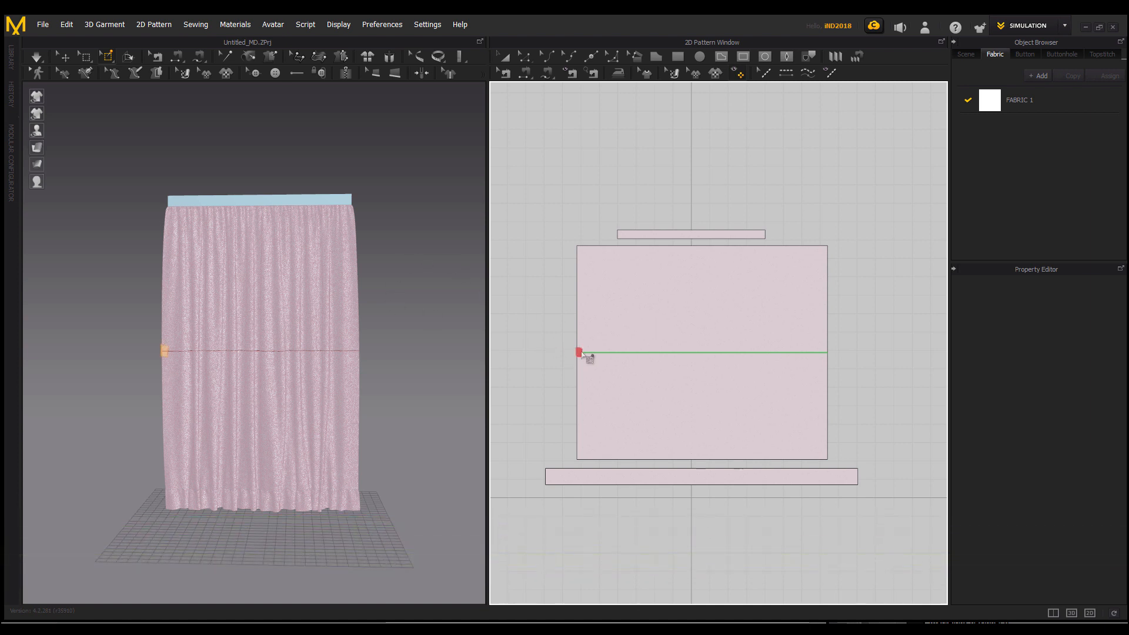
Set the internal line's elastic strength to 15 and simulate the curtain
click(505, 59)
click(725, 352)
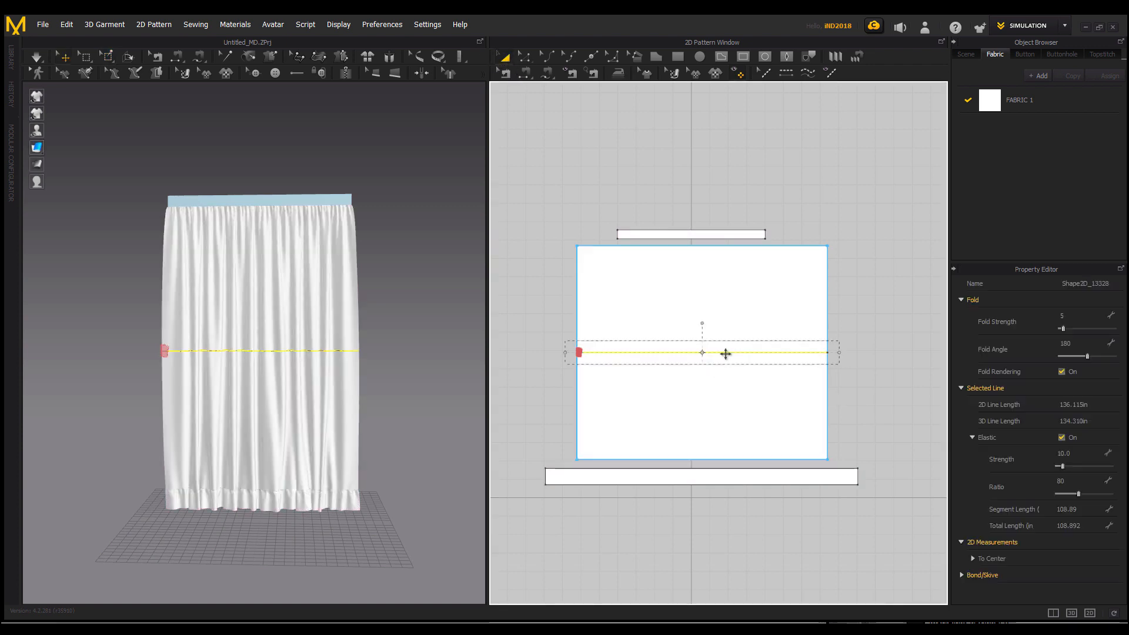
click(1069, 453)
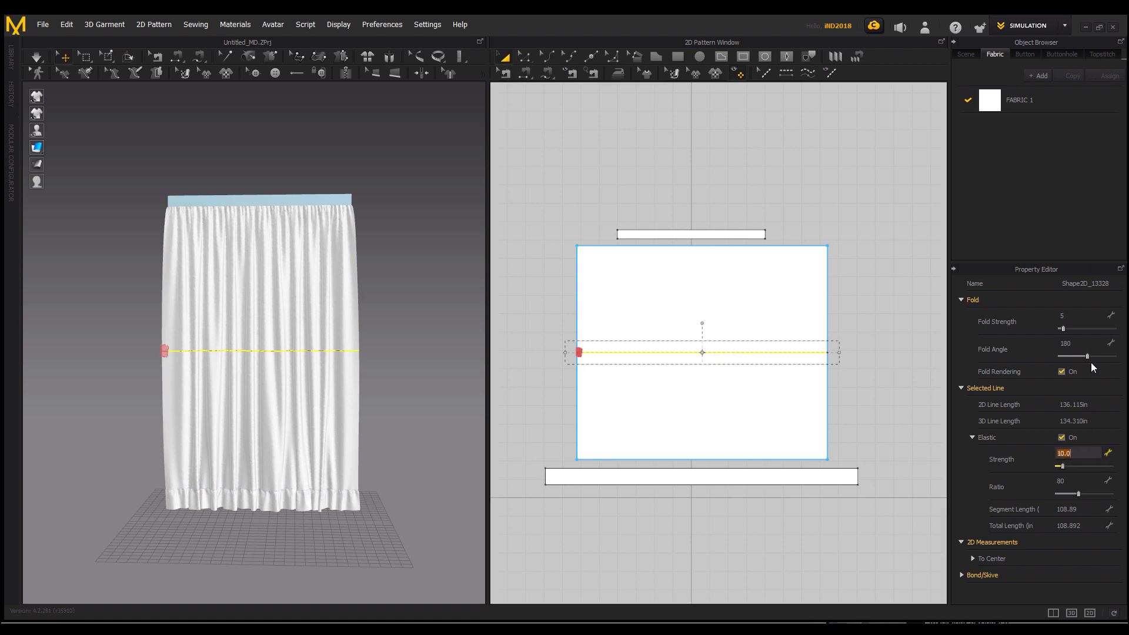
text(15)
key(Return)
click(39, 61)
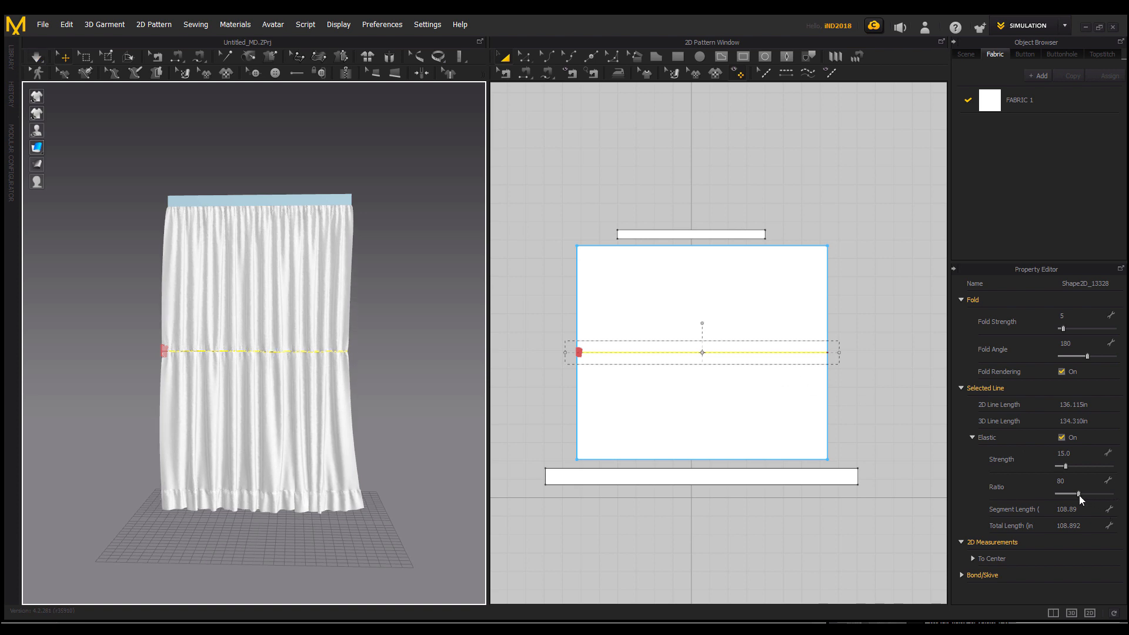
Set the line's elastic ratio to 35 and strength to 7.8, test the drape, and undo the simulated result
drag(1078, 494, 1076, 494)
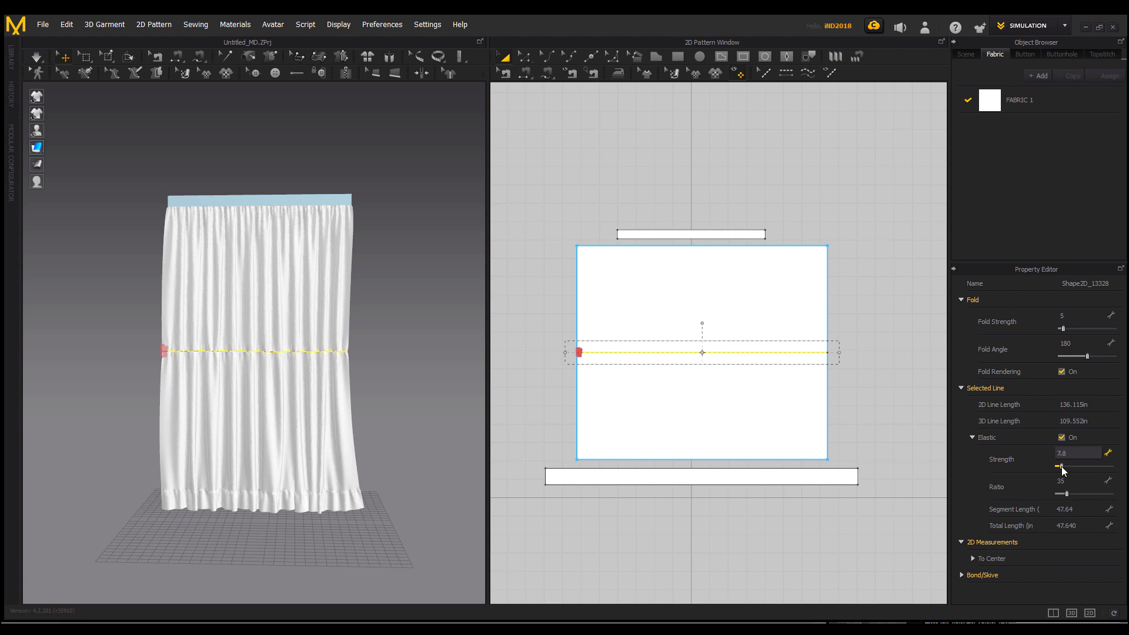
key(space)
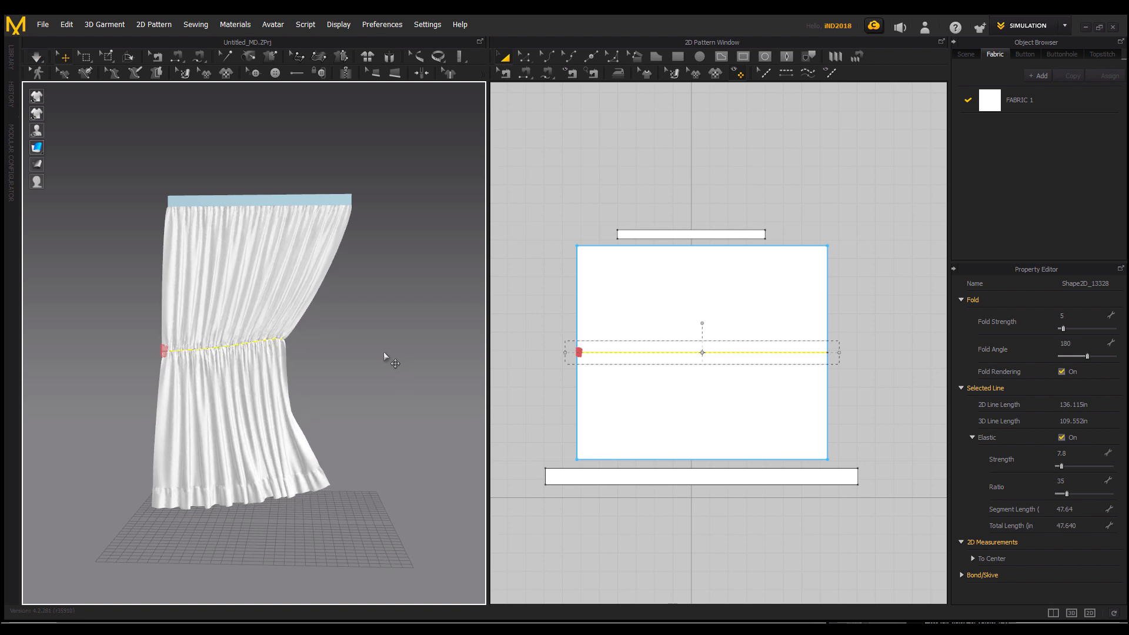
key(ctrl+z)
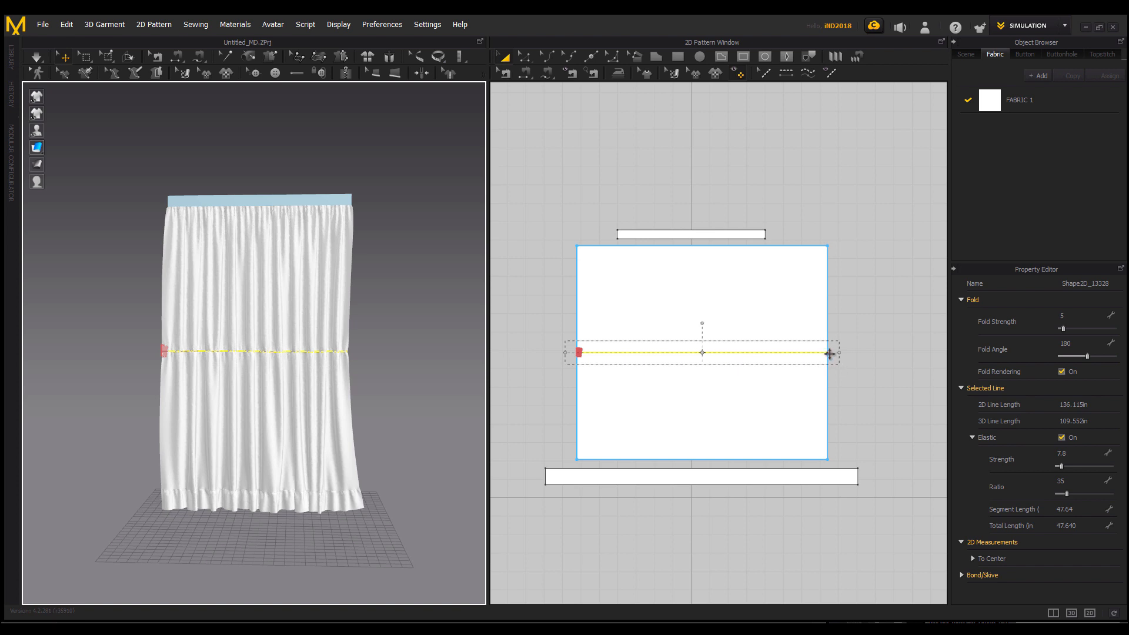
click(869, 360)
drag(827, 353, 825, 364)
key(ctrl+z)
click(862, 347)
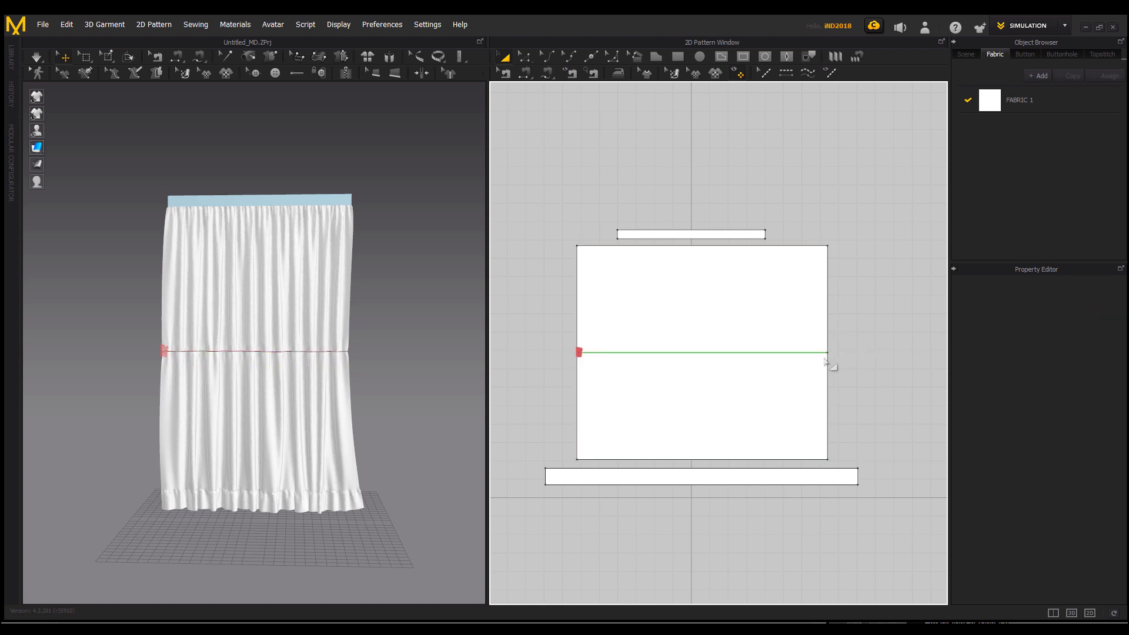
Move the unpinned end of the internal line down the panel edge for a slant about 139.7 in long, and simulate
click(524, 56)
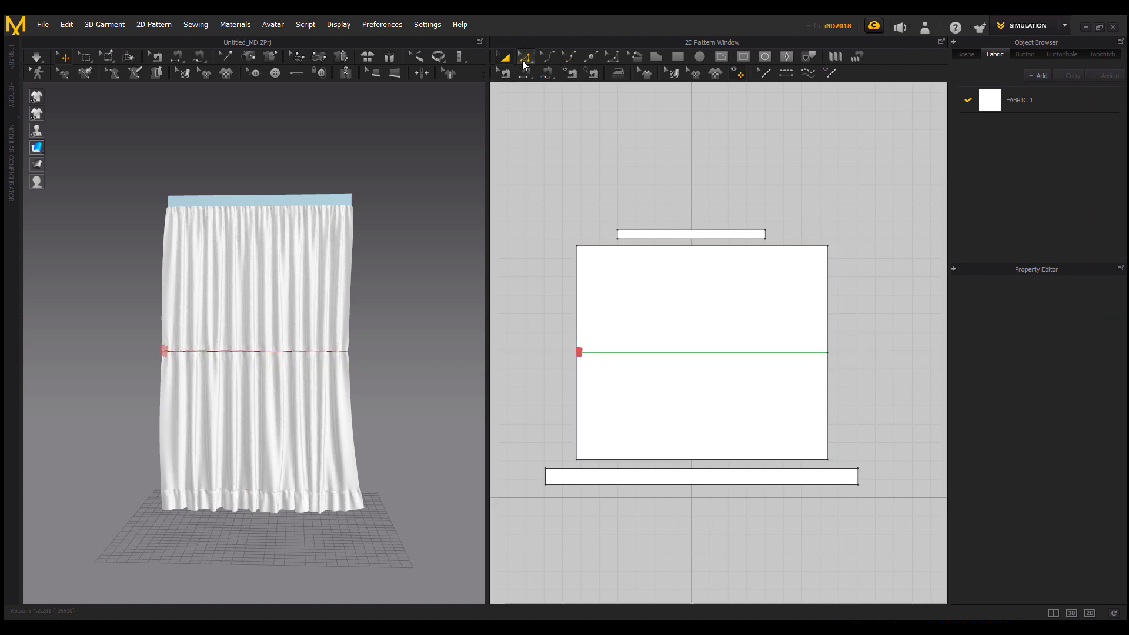
drag(827, 353, 829, 410)
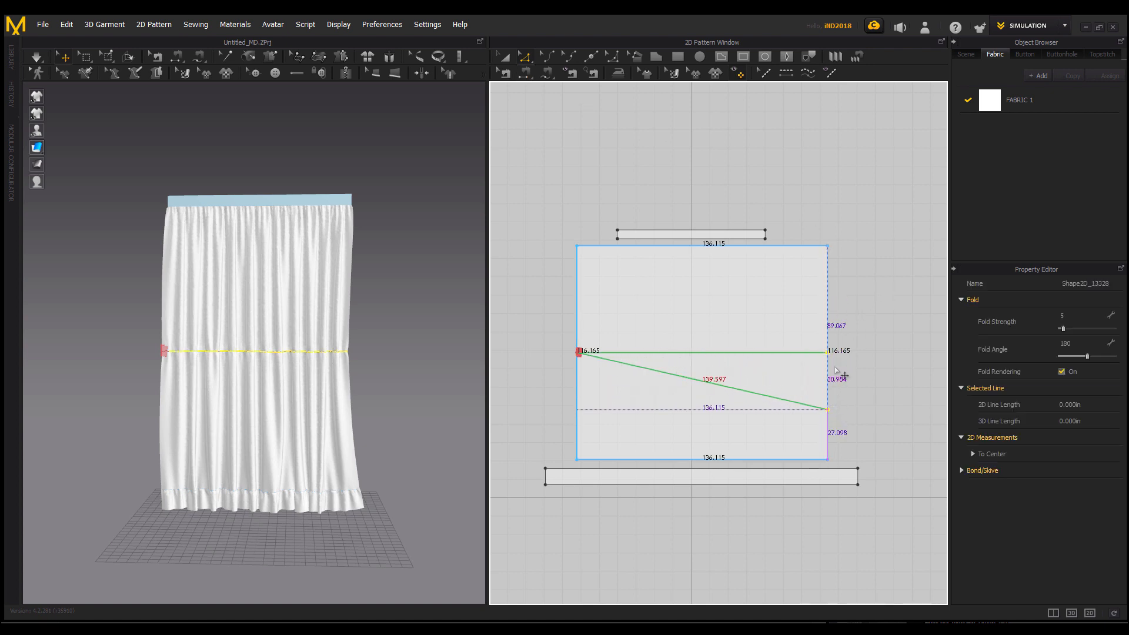
drag(829, 409, 870, 409)
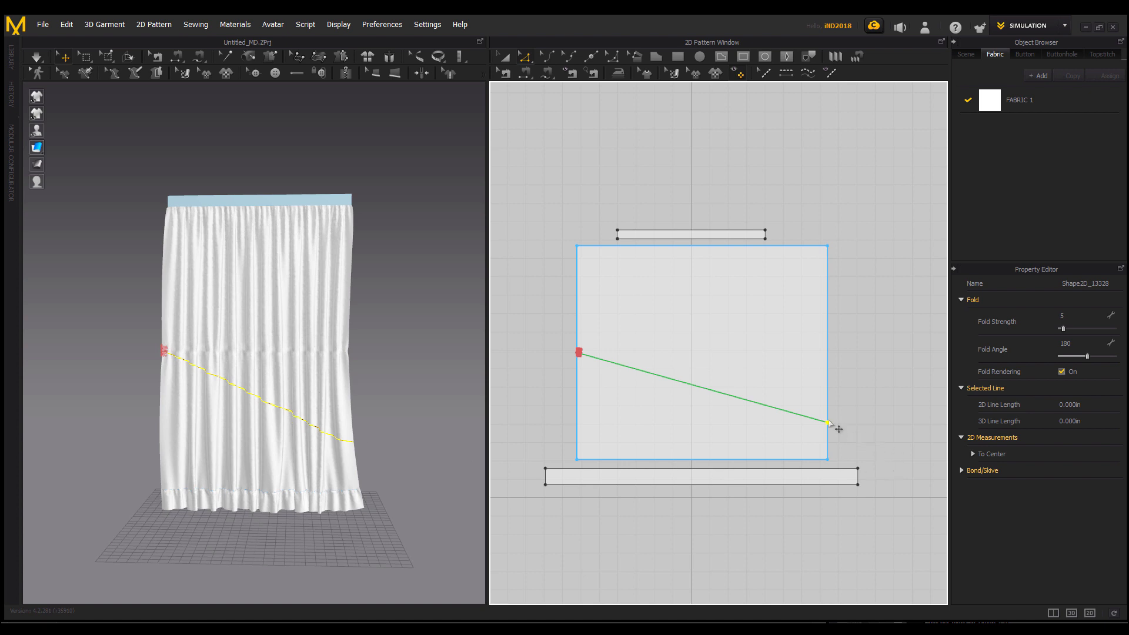
drag(828, 422, 870, 405)
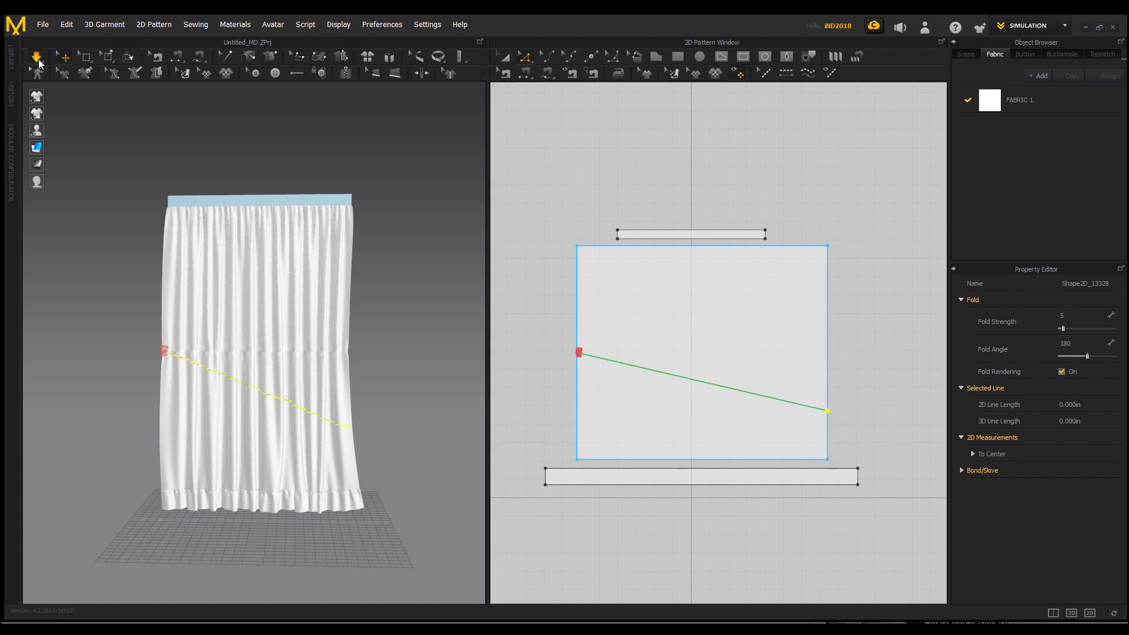
click(39, 60)
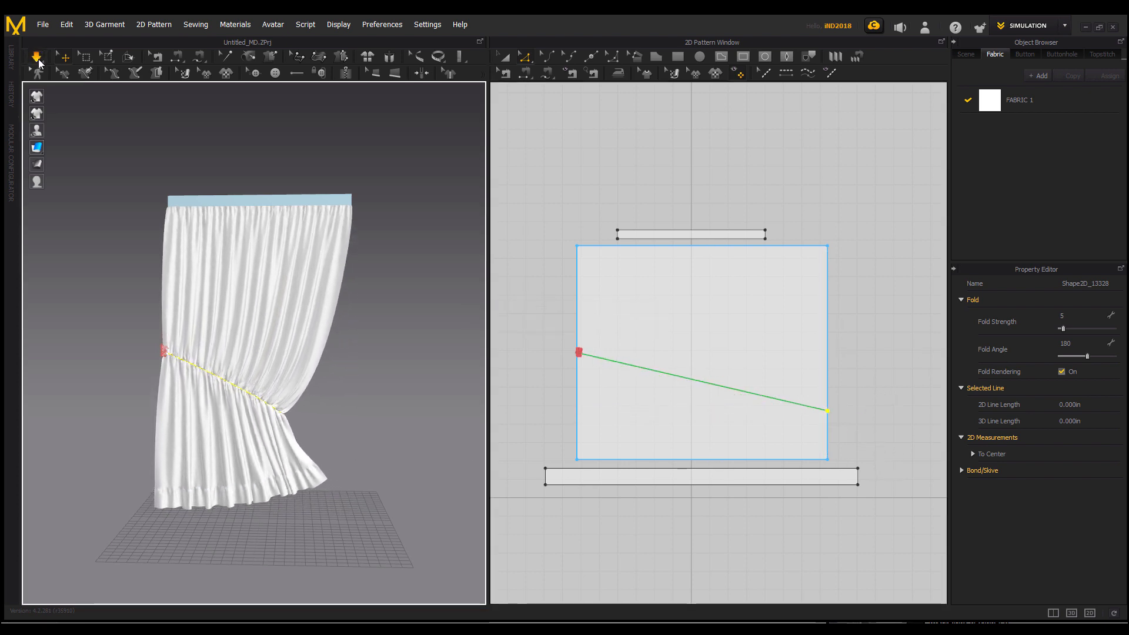
Set the slanted line's elastic ratio to 48 and strength to 68.2 while simulating, and display the curtain as translucent
key(a)
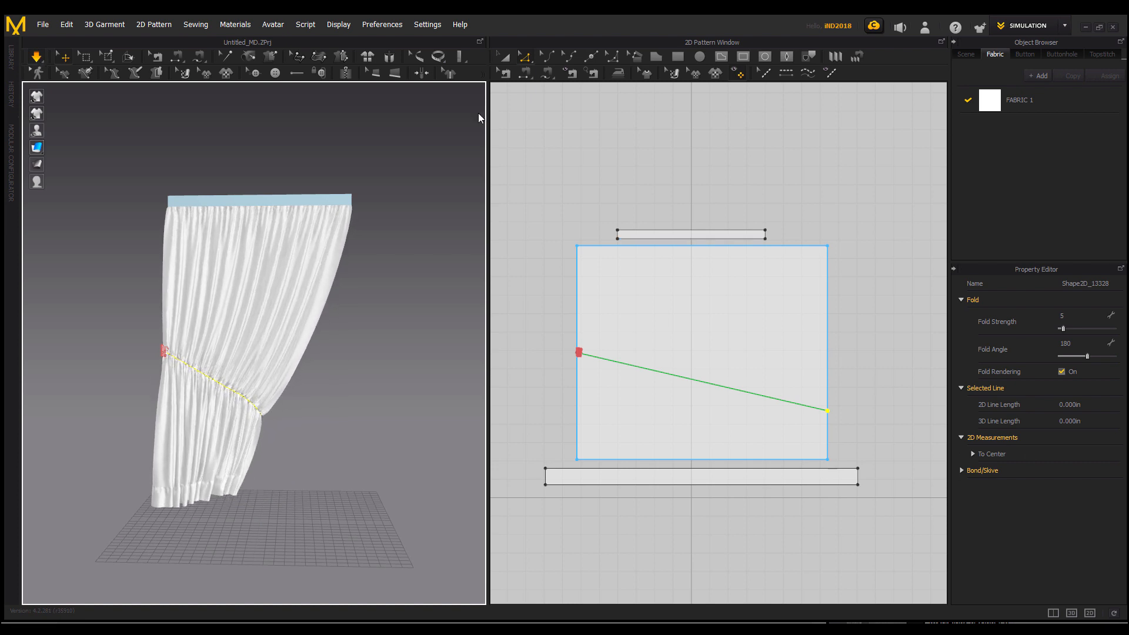
click(716, 328)
click(726, 386)
drag(1065, 494, 1095, 460)
key(space)
click(87, 148)
key(space)
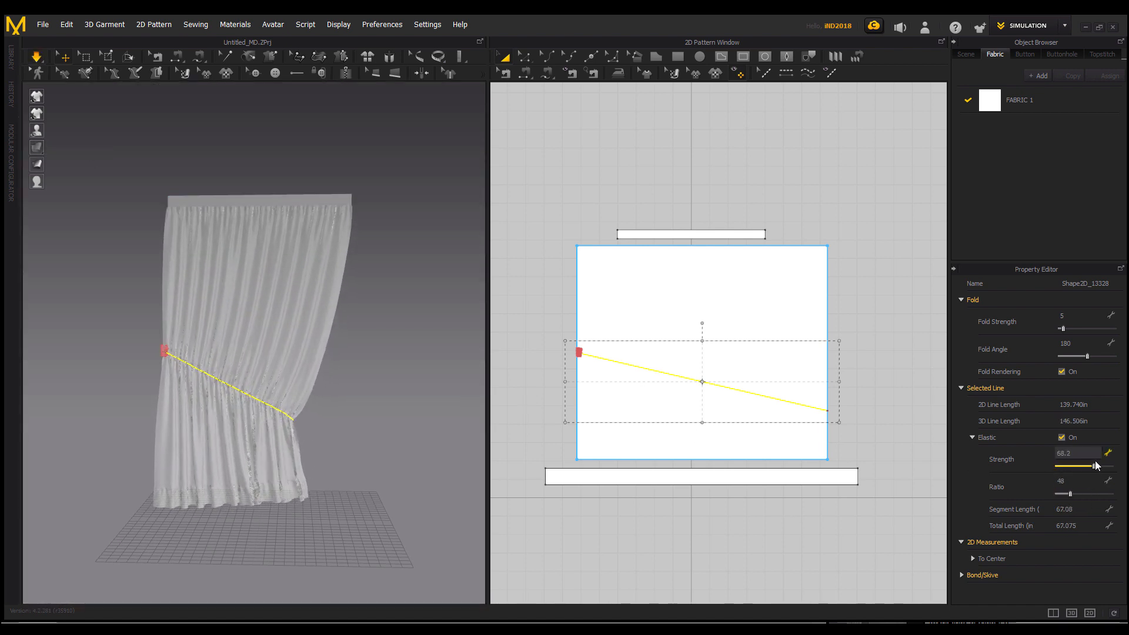
Set the main curtain panel's particle distance to 50
click(343, 284)
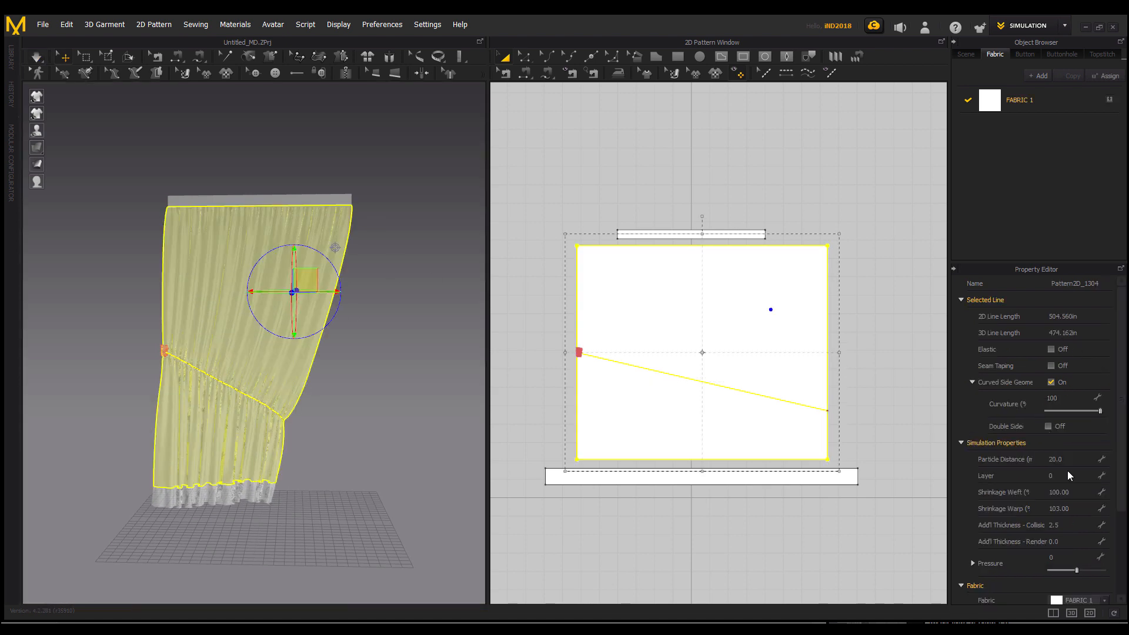
text(50)
key(Return)
Switch the garment display to mesh and set the main curtain panel's particle distance to 60
mouse_move(37, 147)
click(102, 148)
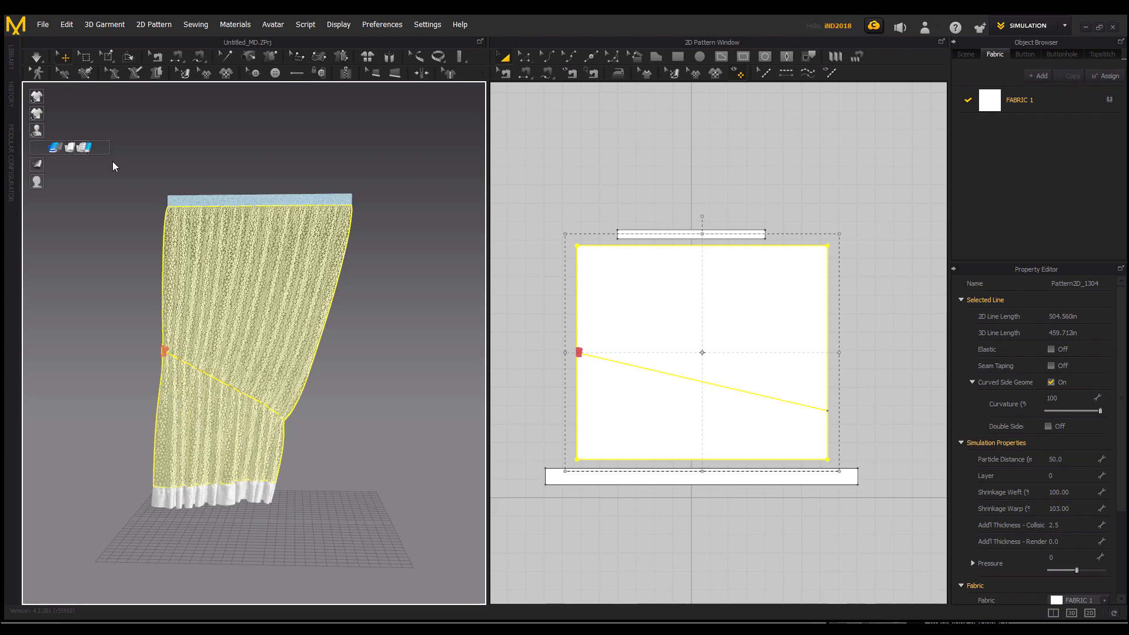
scroll(251, 329, up, 5)
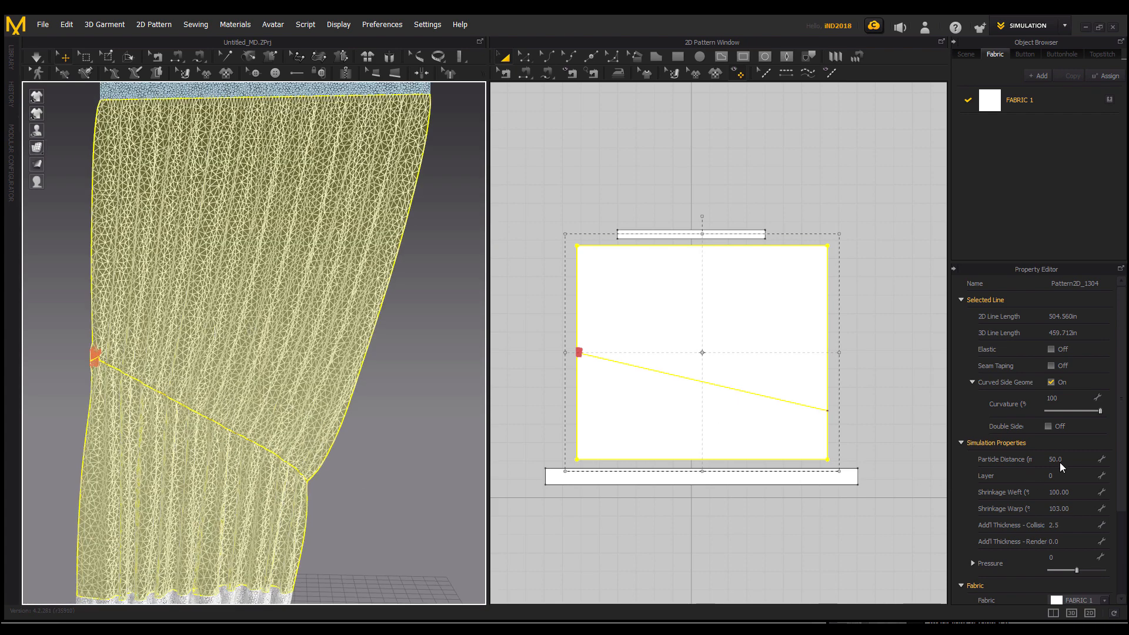
click(1065, 460)
key(Return)
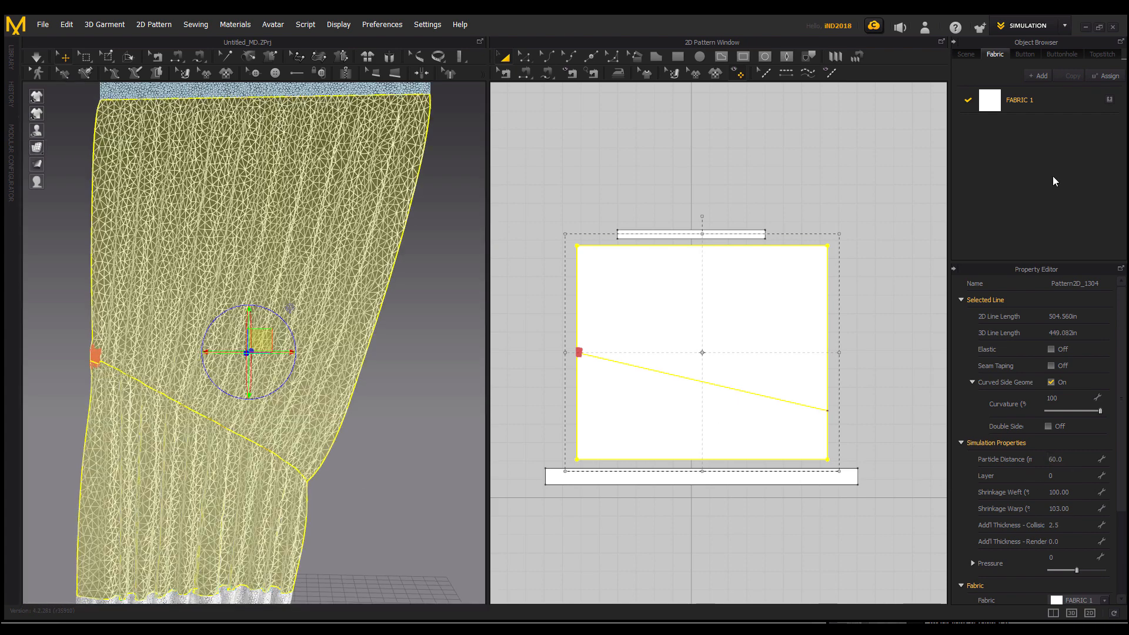
Set the particle distance of the ruffle strip along the curtain's bottom to 60
middle_drag(348, 424, 368, 343)
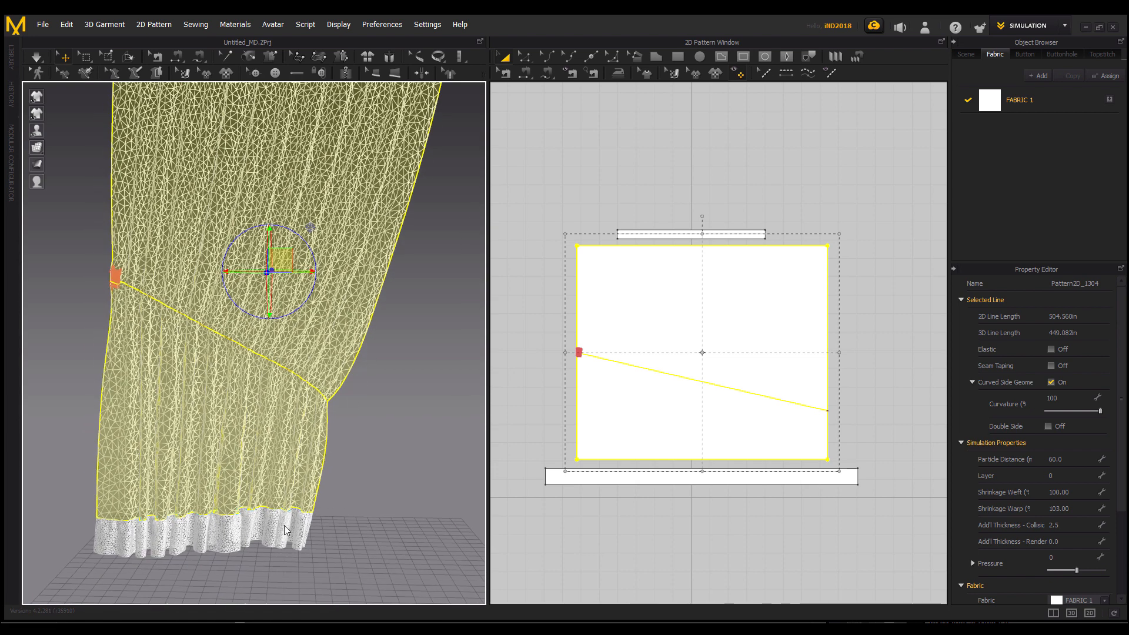
click(284, 525)
click(1076, 465)
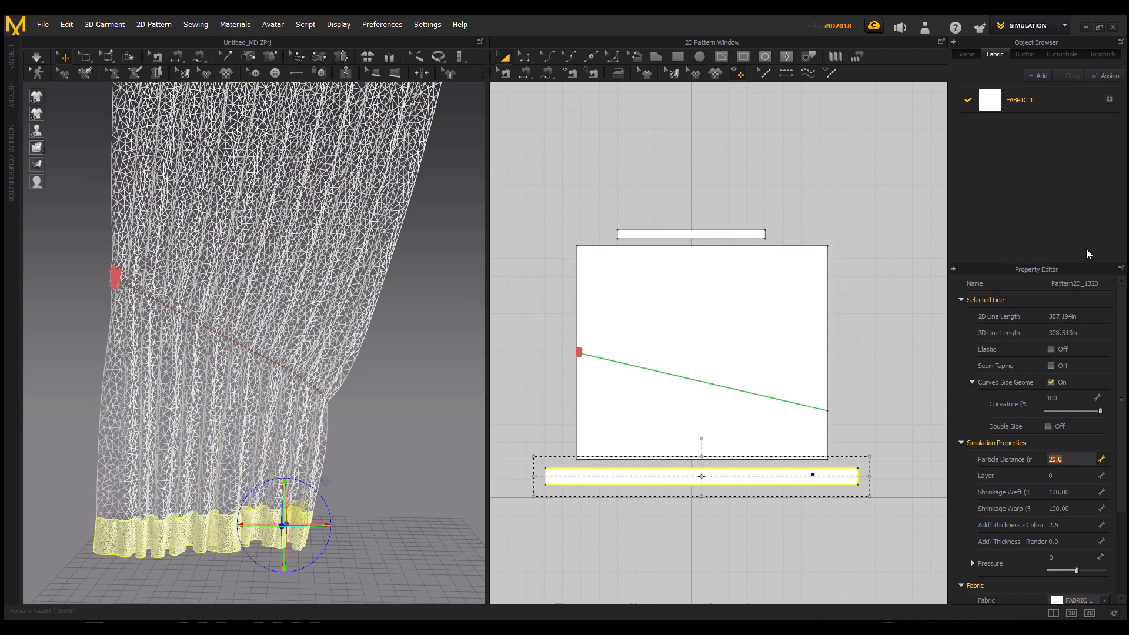
key(Return)
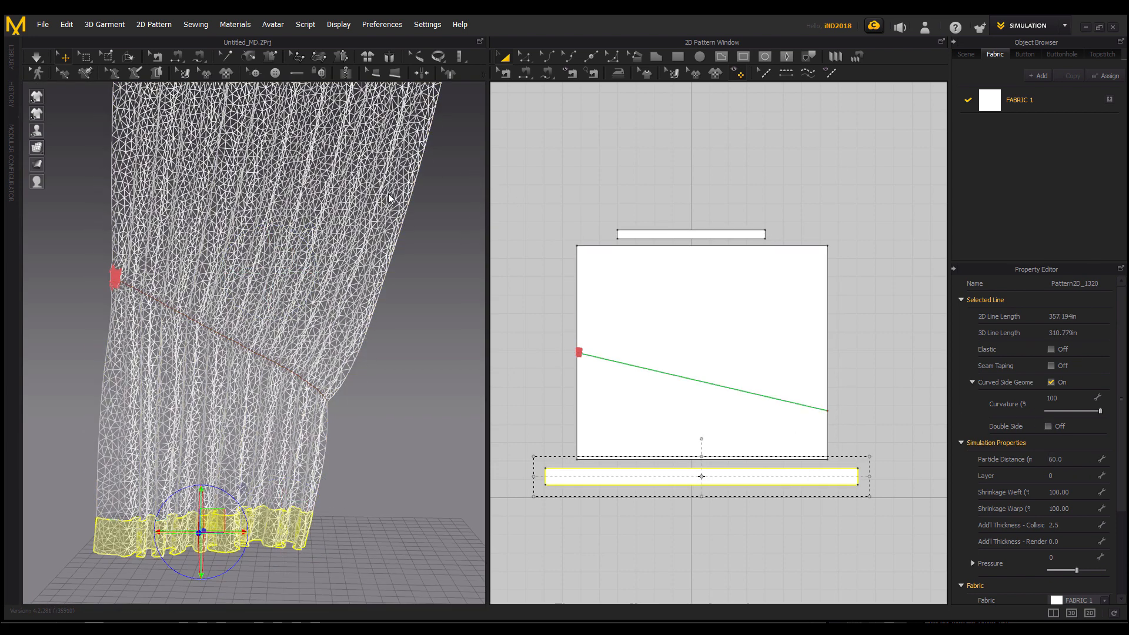
middle_drag(390, 194, 367, 333)
click(339, 231)
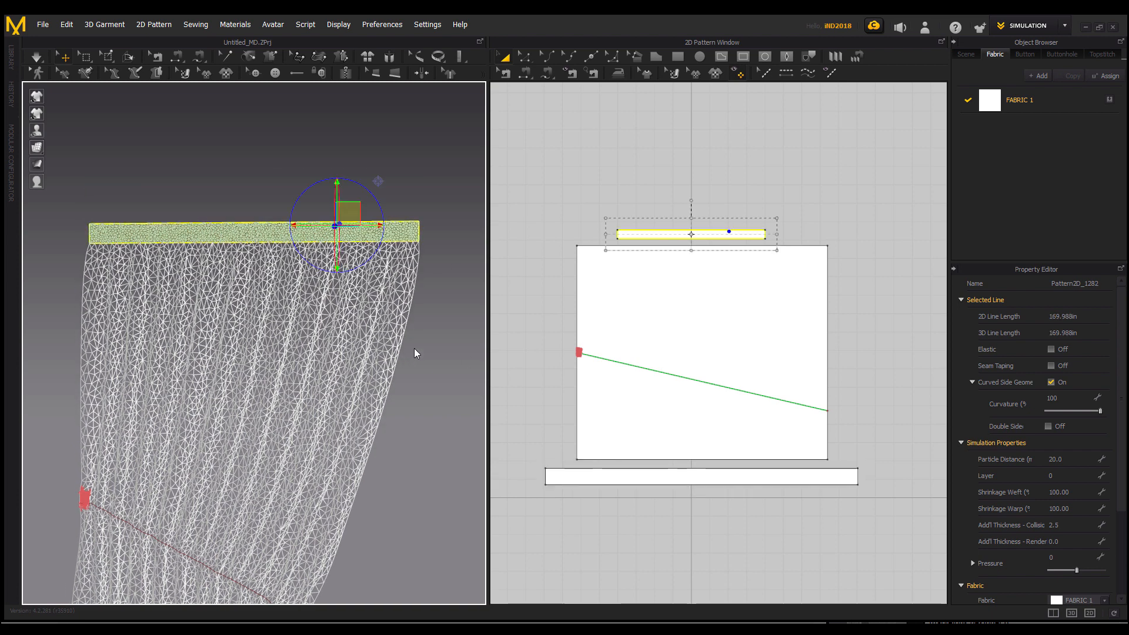
middle_drag(405, 404, 405, 322)
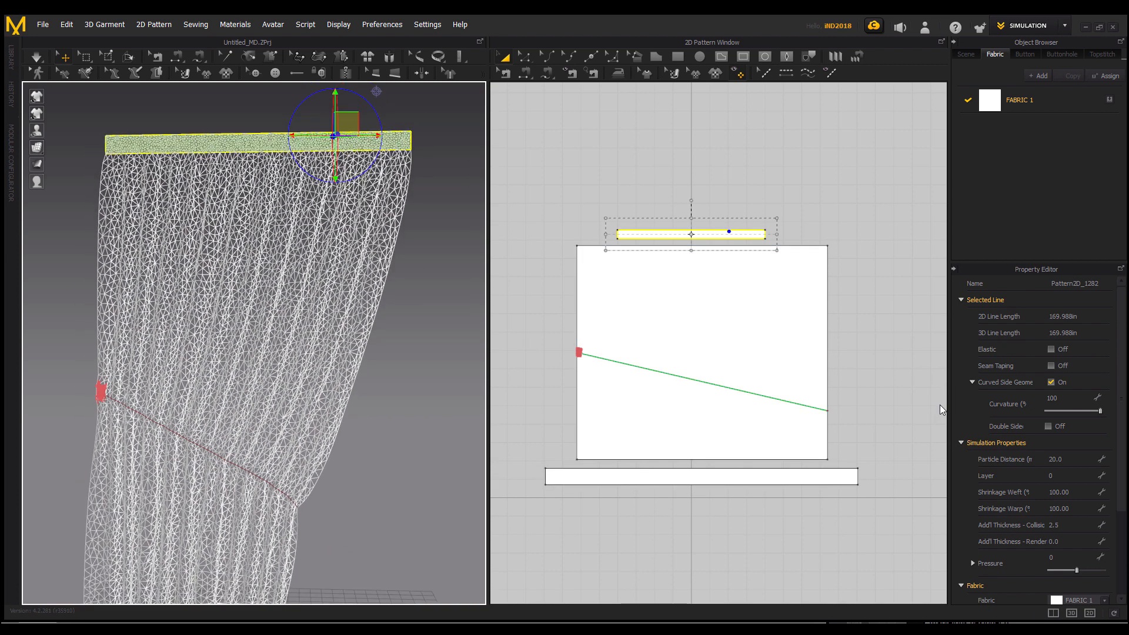
Set the slanted tie-back line's elastic strength to 17.7 and start the simulation
click(797, 403)
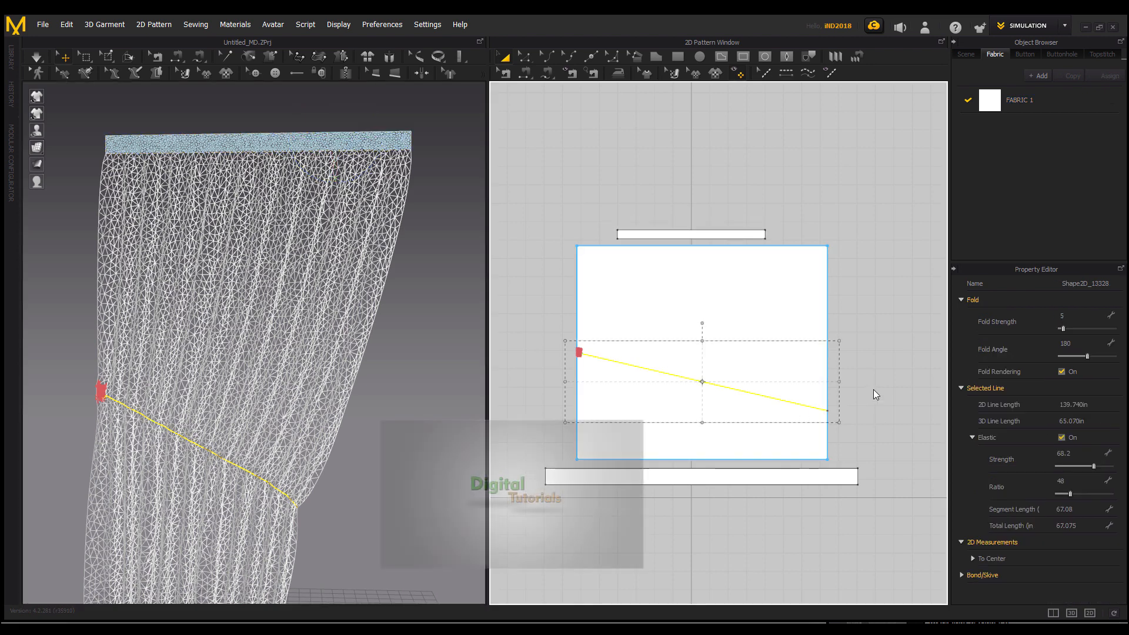
drag(1093, 465, 1064, 463)
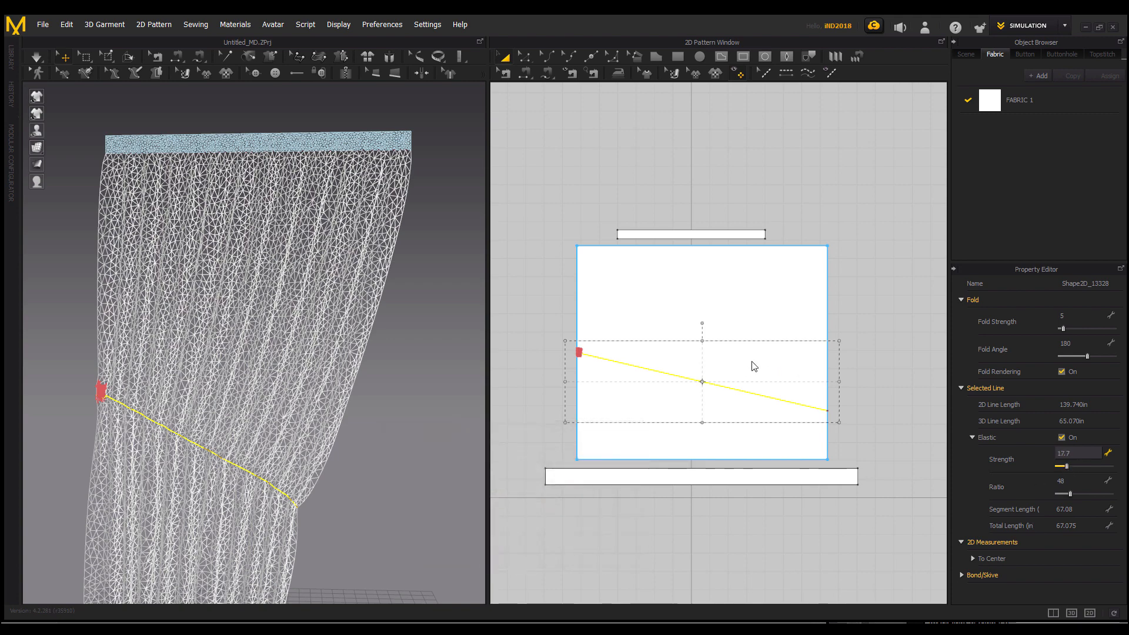
key(space)
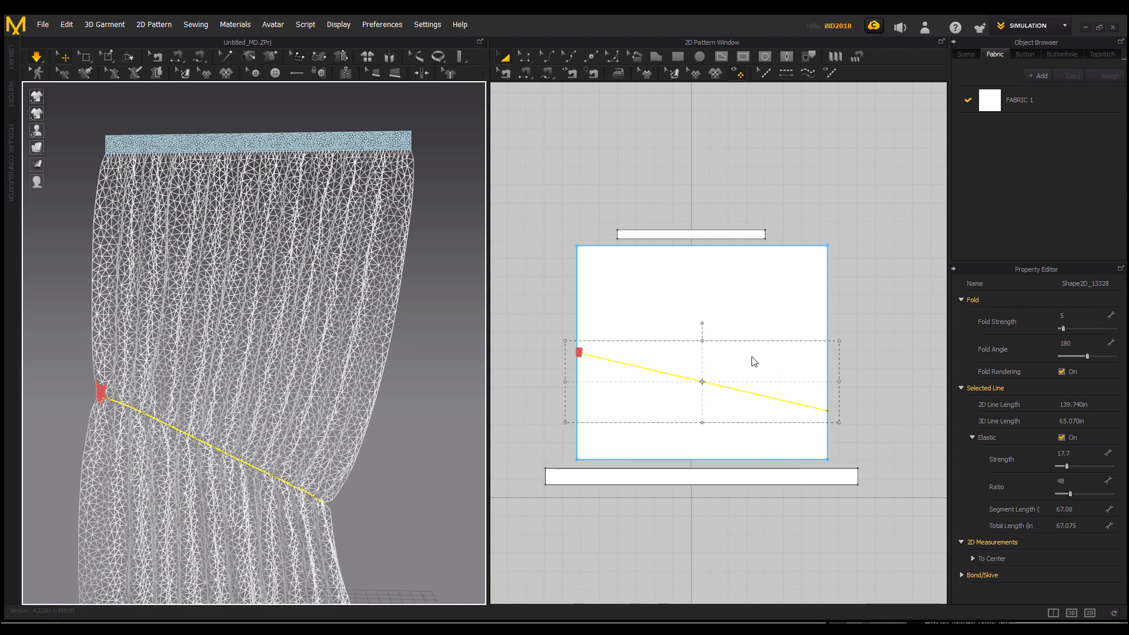
Set the slanted line's elastic strength to 83.5 and ratio to 4 while simulating to gather the curtain tightly
middle_drag(406, 369, 391, 329)
scroll(411, 320, down, 1)
click(1067, 466)
drag(1062, 465, 1062, 493)
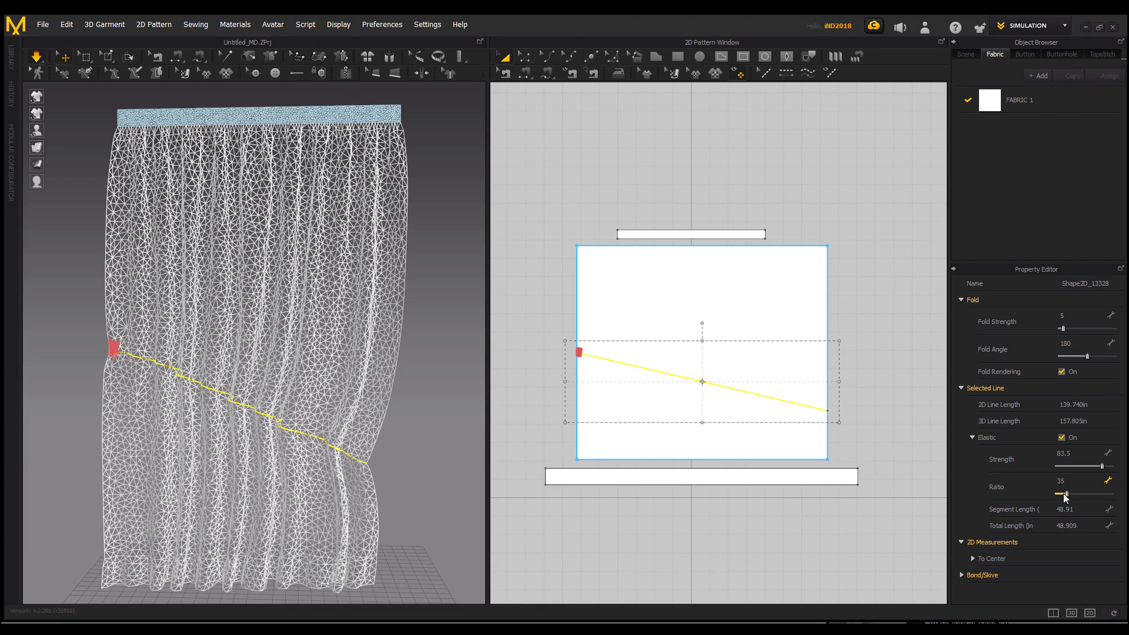
drag(1056, 493, 1056, 493)
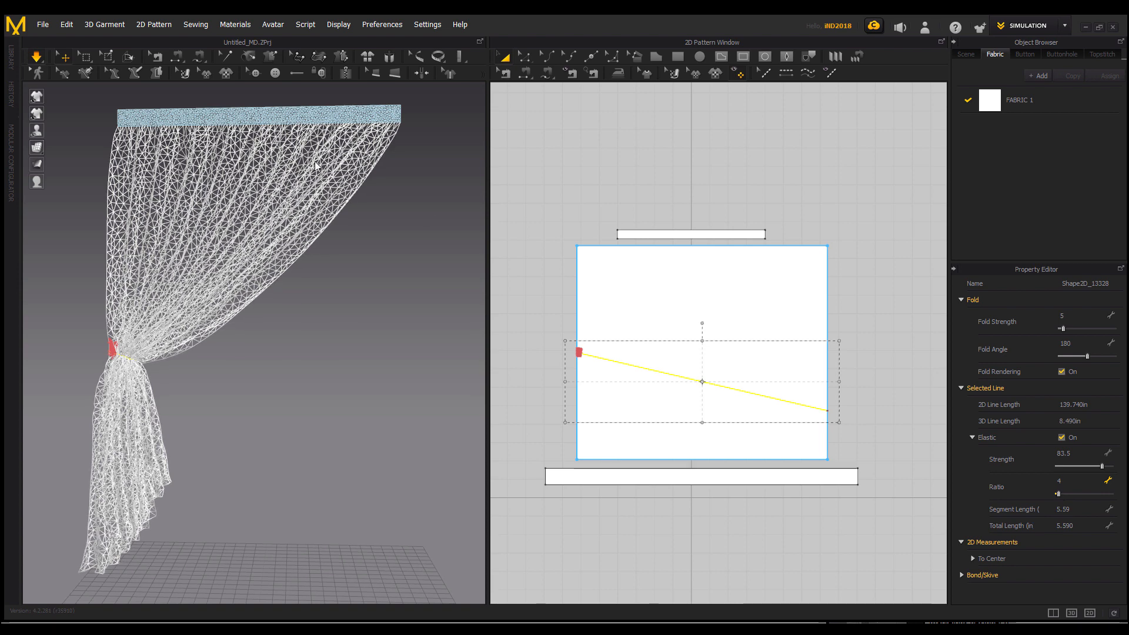
Switch the garment display from mesh to an opaque textured surface
mouse_move(37, 147)
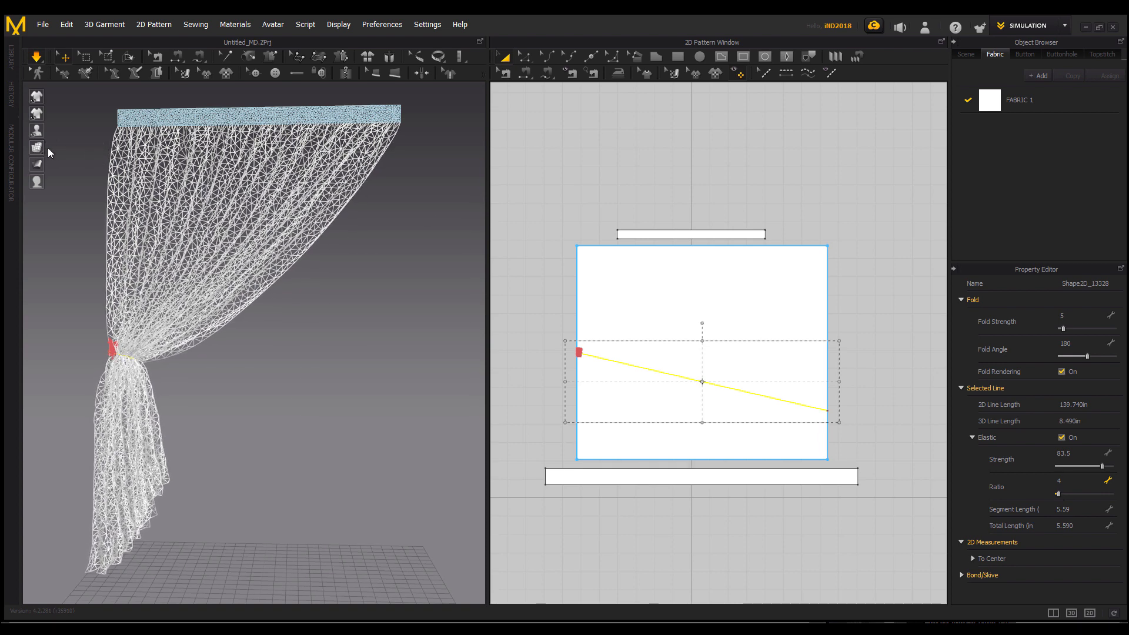
click(85, 148)
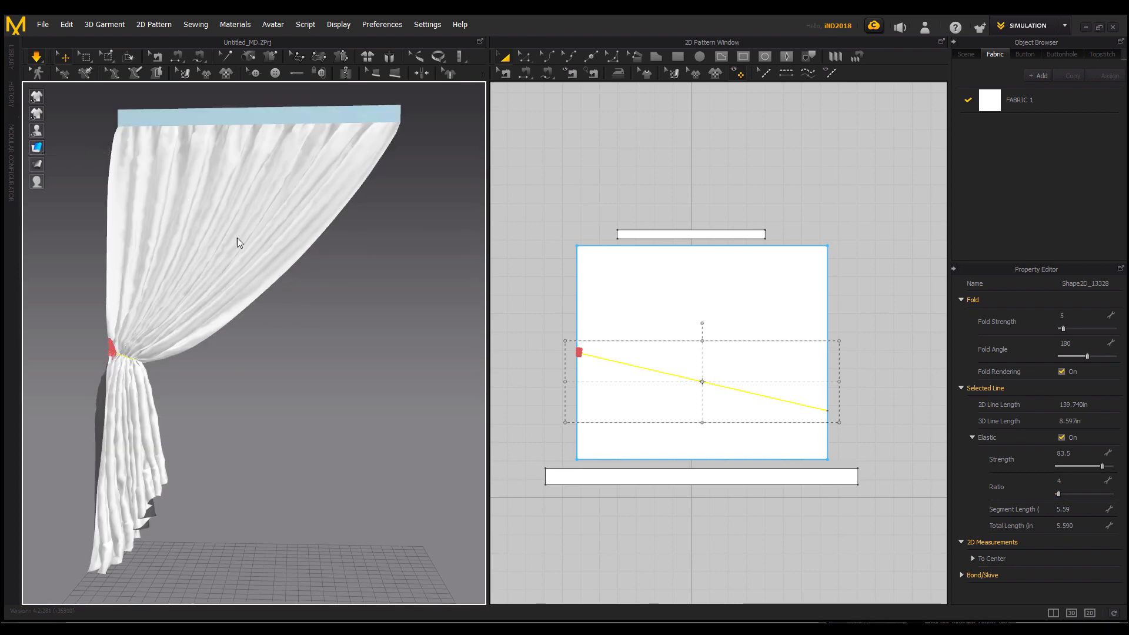
mouse_move(259, 369)
right_down()
mouse_move(384, 384)
mouse_move(308, 390)
mouse_move(247, 329)
right_up()
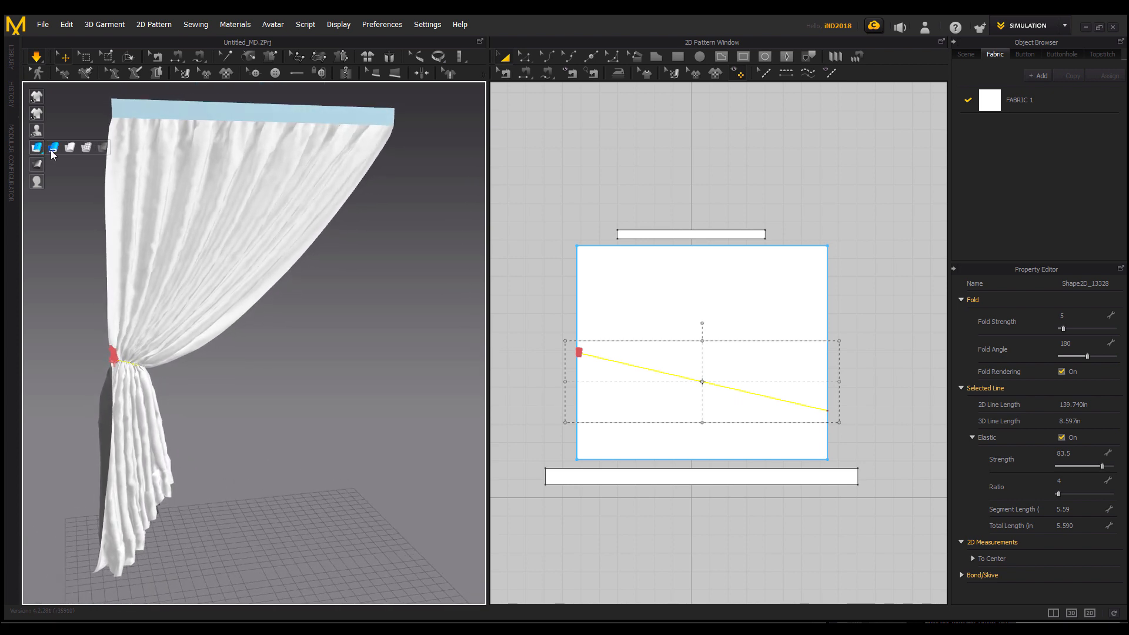
click(53, 150)
mouse_move(274, 302)
right_down()
mouse_move(258, 323)
mouse_move(274, 317)
right_up()
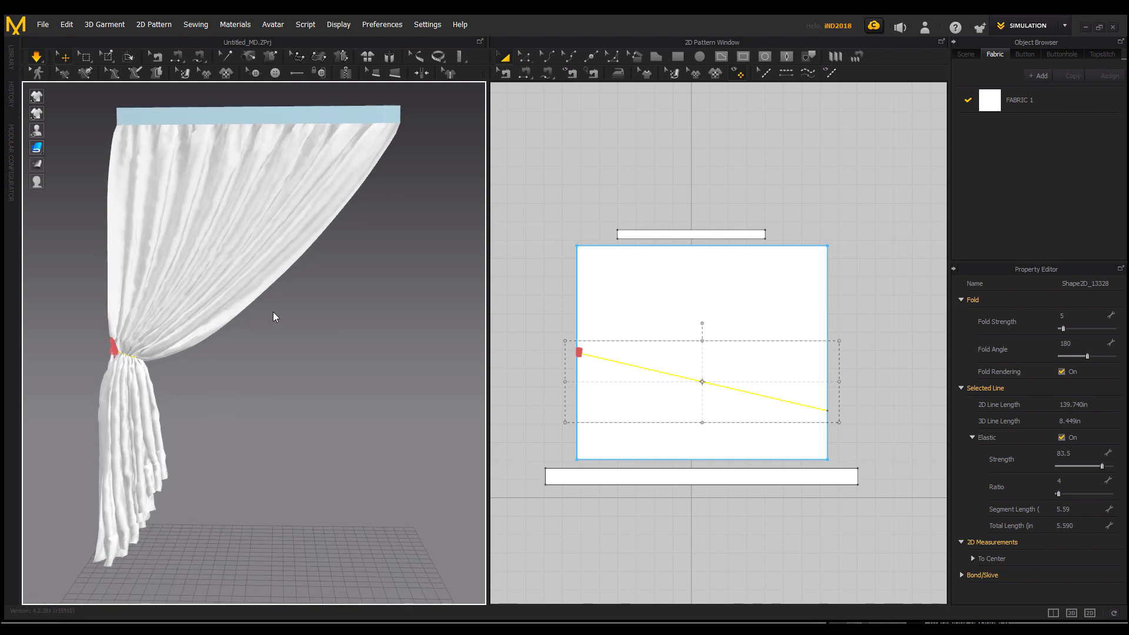
Set the slanted line's elastic ratio to 10 while simulating
click(1060, 493)
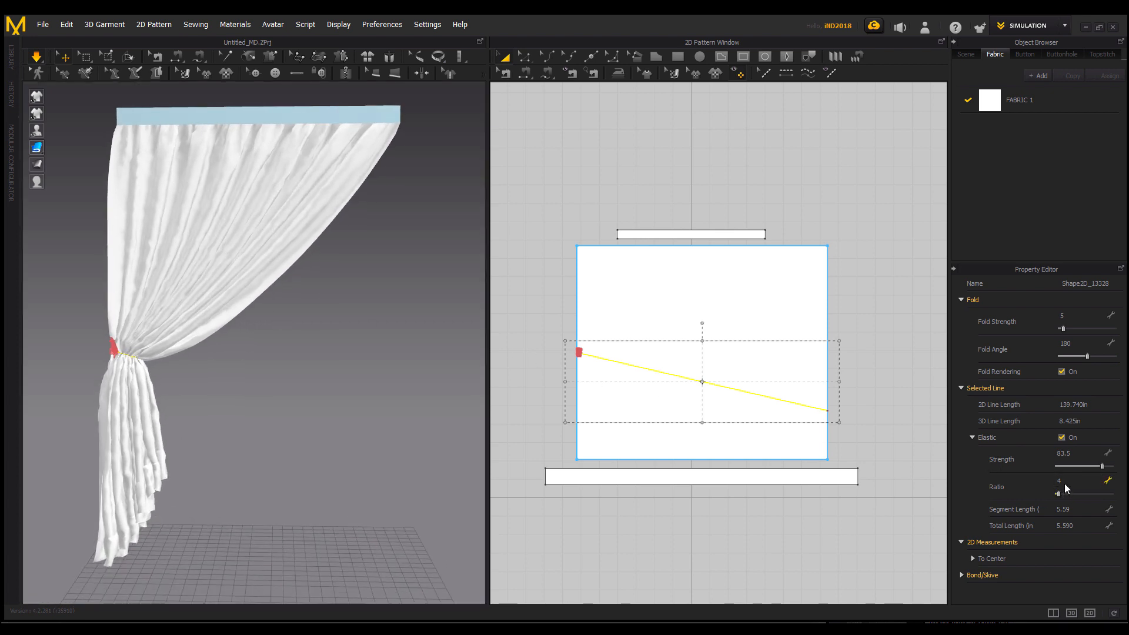
text(10)
key(Return)
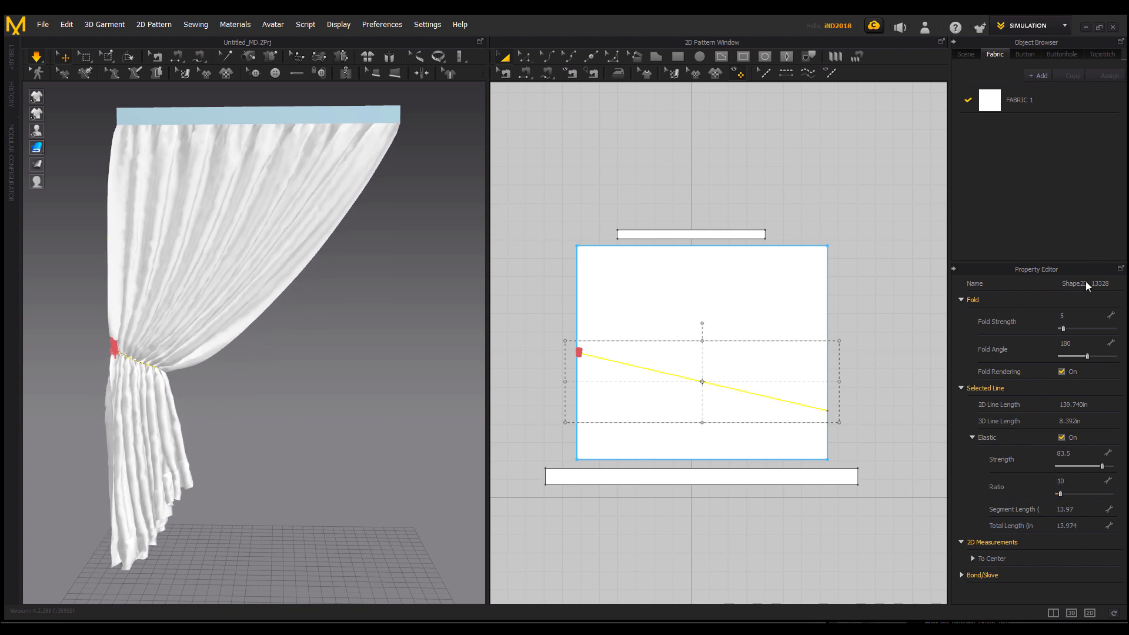
Set the slanted line's elastic ratio to 6, let the curtain settle, and stop the simulation
click(1064, 491)
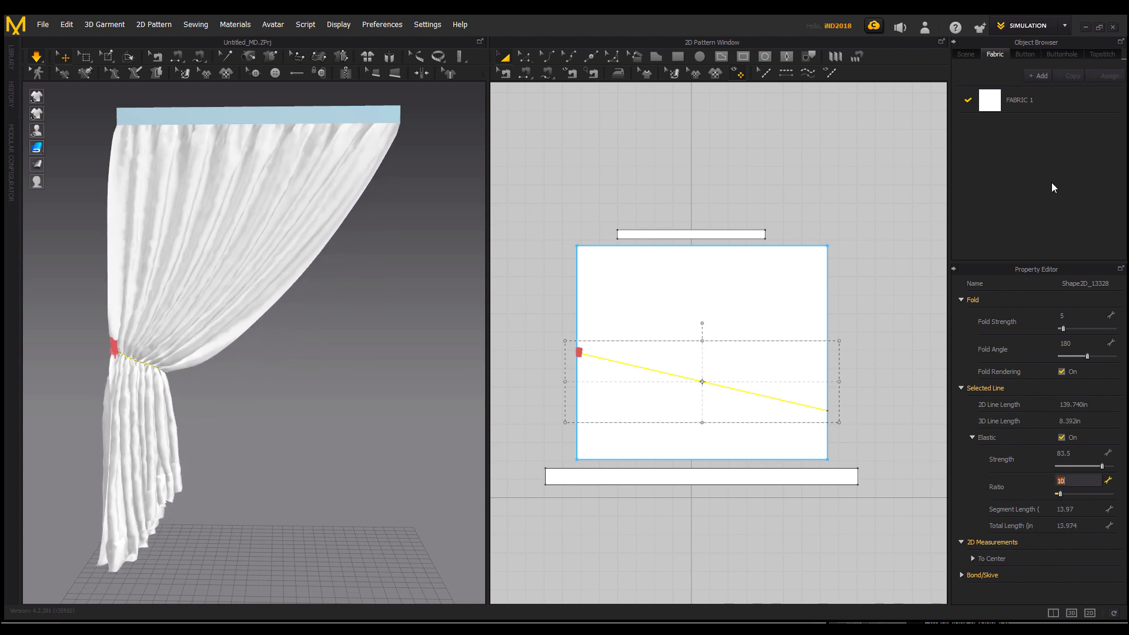
text(6)
key(Return)
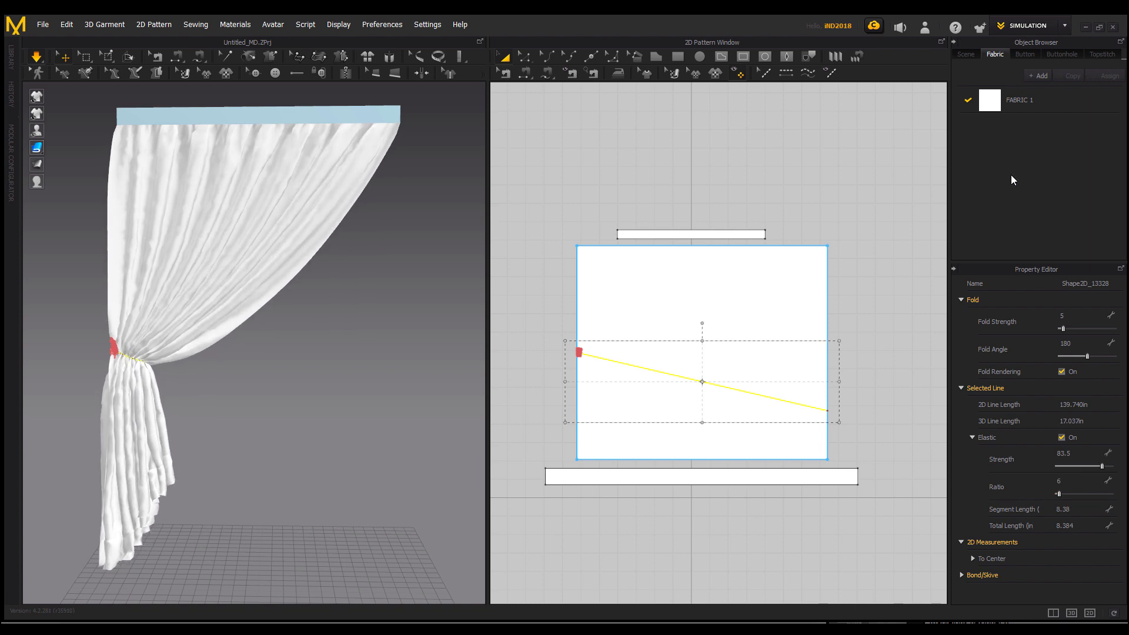
middle_drag(316, 283, 294, 353)
scroll(294, 355, down, 2)
middle_drag(253, 387, 273, 332)
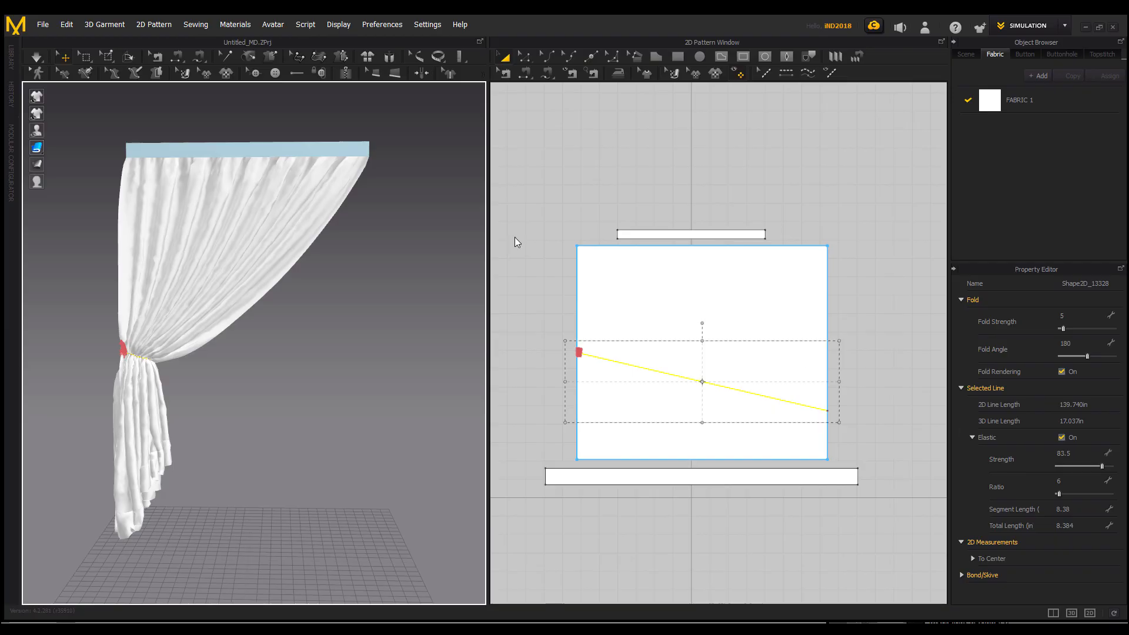
Export the curtain as an FBX file named curtain to H:\Library Drive\YOUTUBE - Digital Tutorials\Curtain Tutorials
click(43, 24)
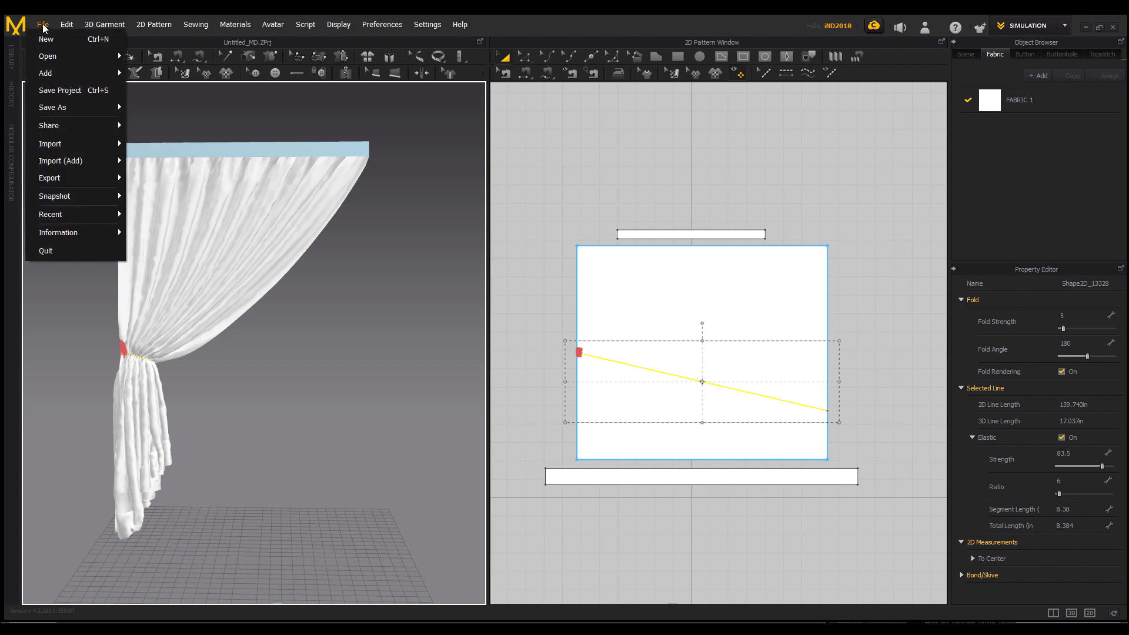
mouse_move(79, 184)
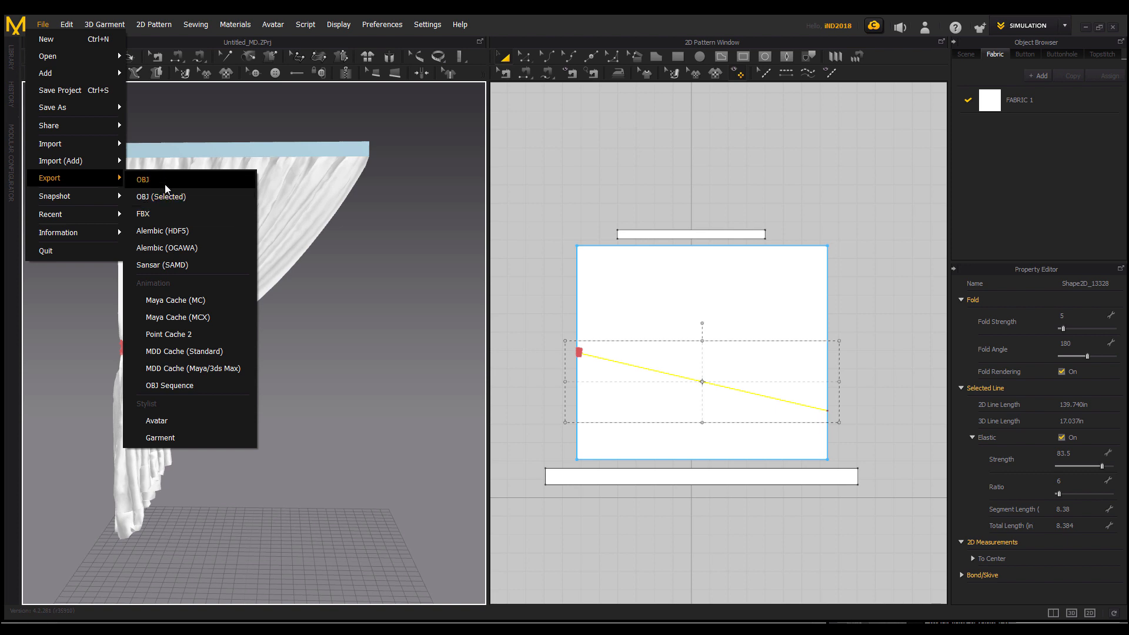
click(163, 213)
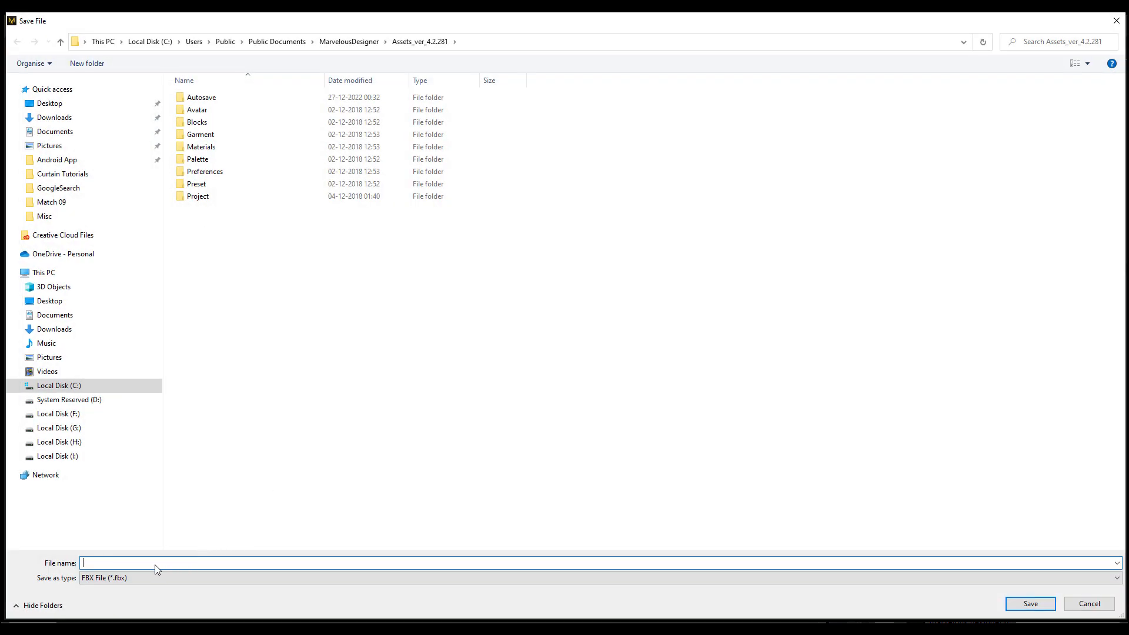
text(H:\Library Drive\YOUTUBE - Digital Tutorials\Curtain Tutorials)
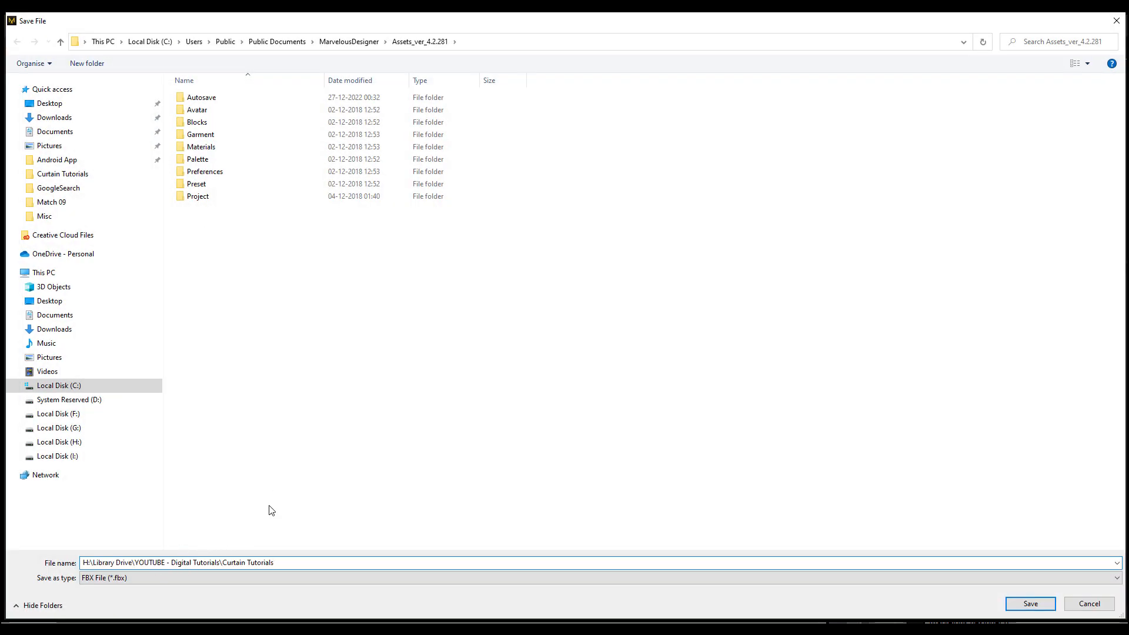
key(Return)
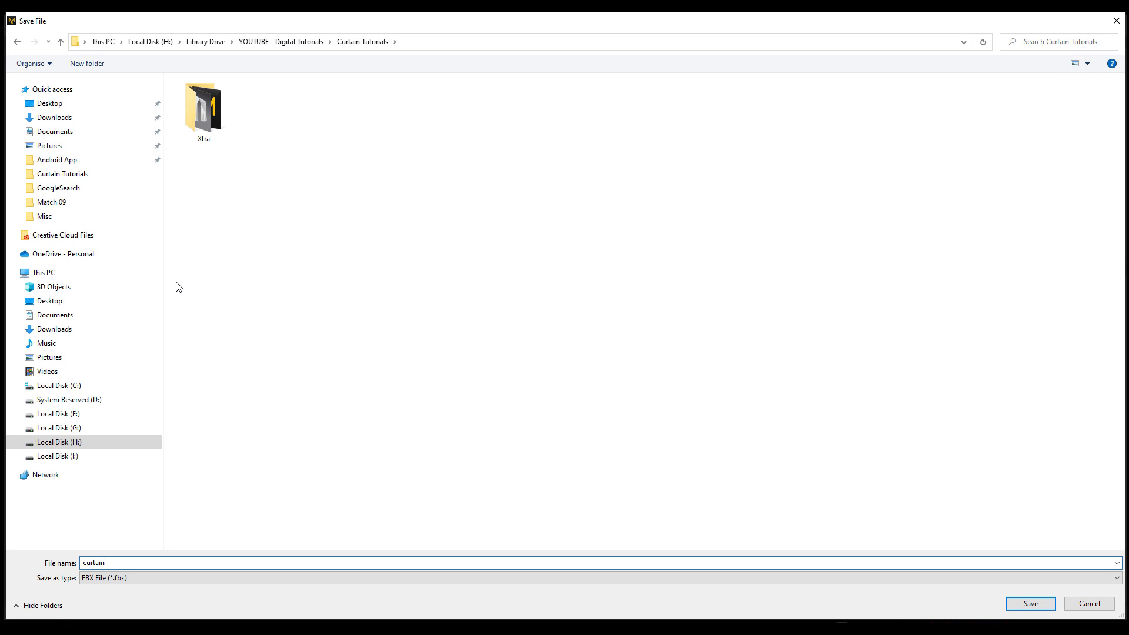
key(Return)
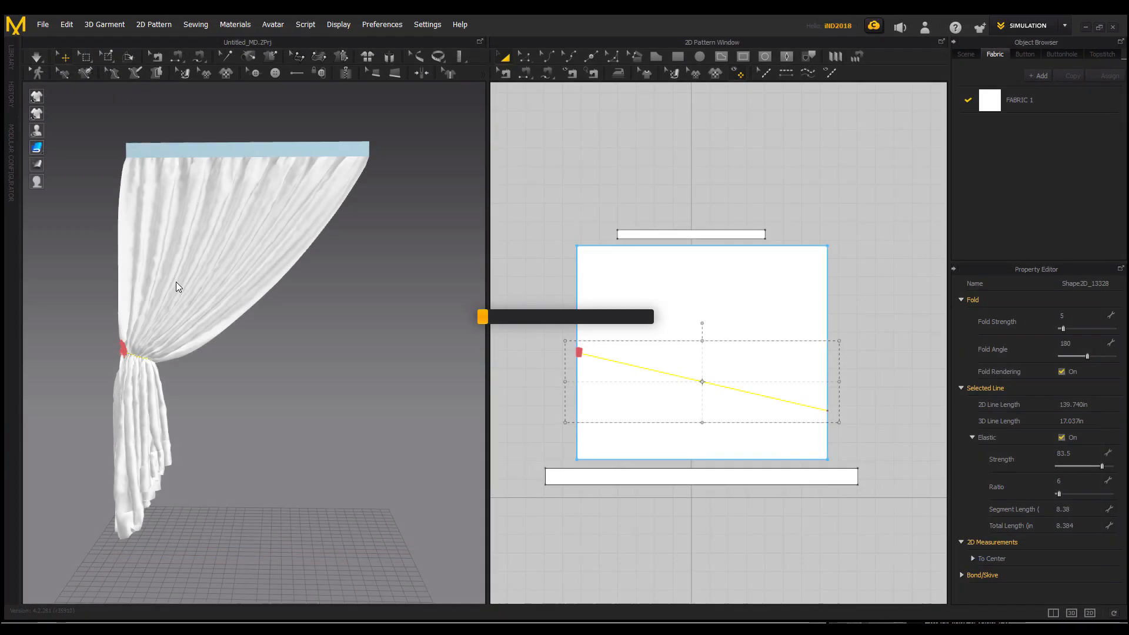